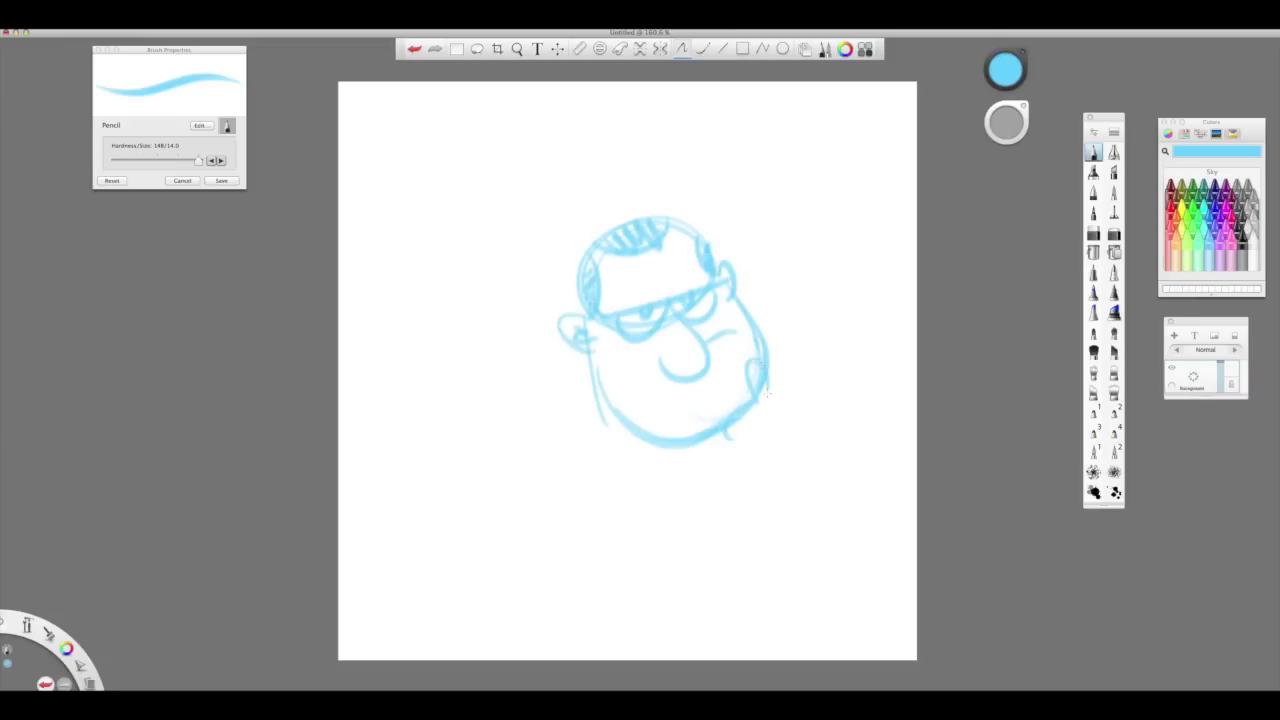
Step: Sketch the hand under the cheek, the shoulder, both arms and the table line with the light blue pencil
drag(740, 436, 765, 465)
key(ctrl+z)
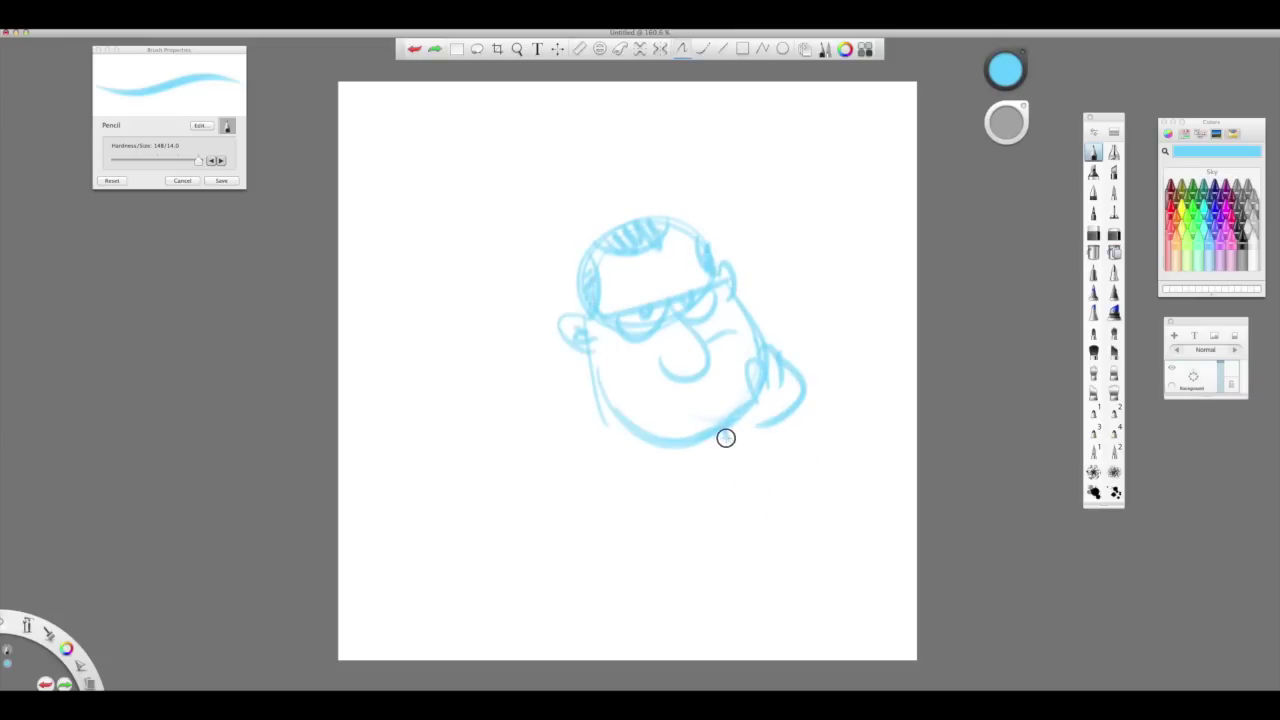
drag(508, 462, 645, 356)
key(ctrl+z)
mouse_move(533, 430)
mouse_down()
mouse_move(600, 378)
mouse_move(611, 490)
mouse_up()
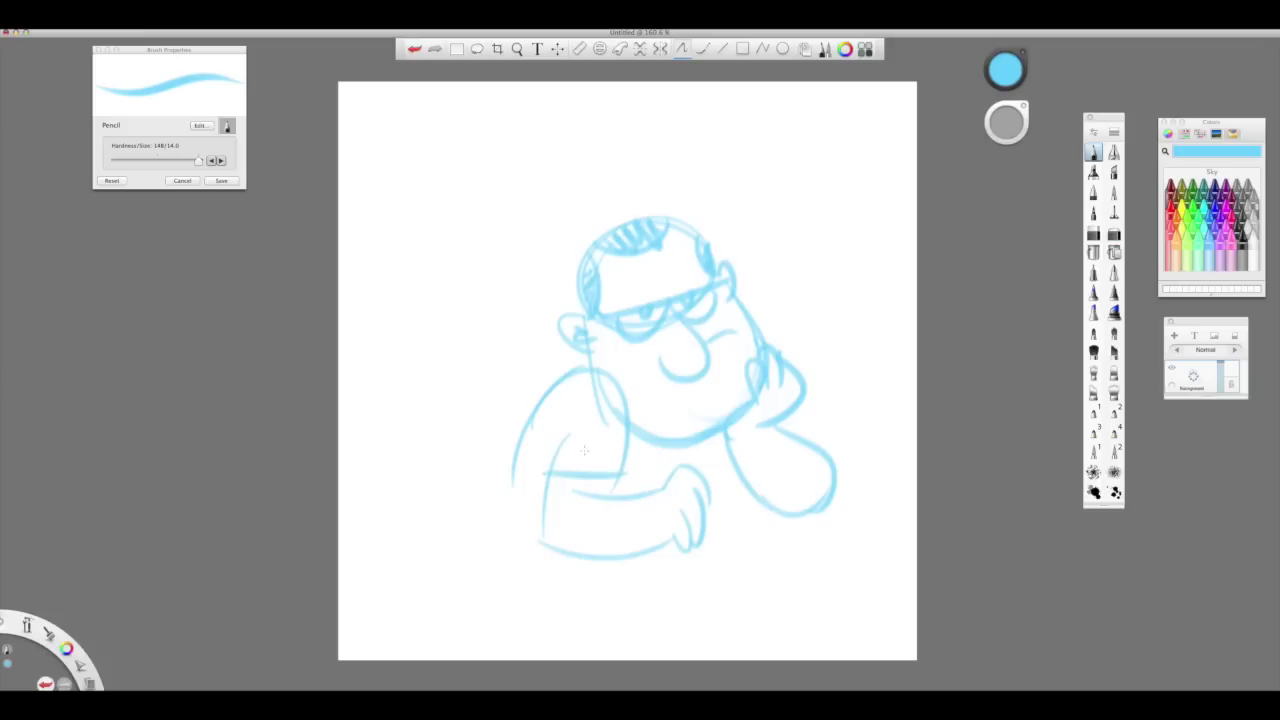
drag(360, 488, 544, 488)
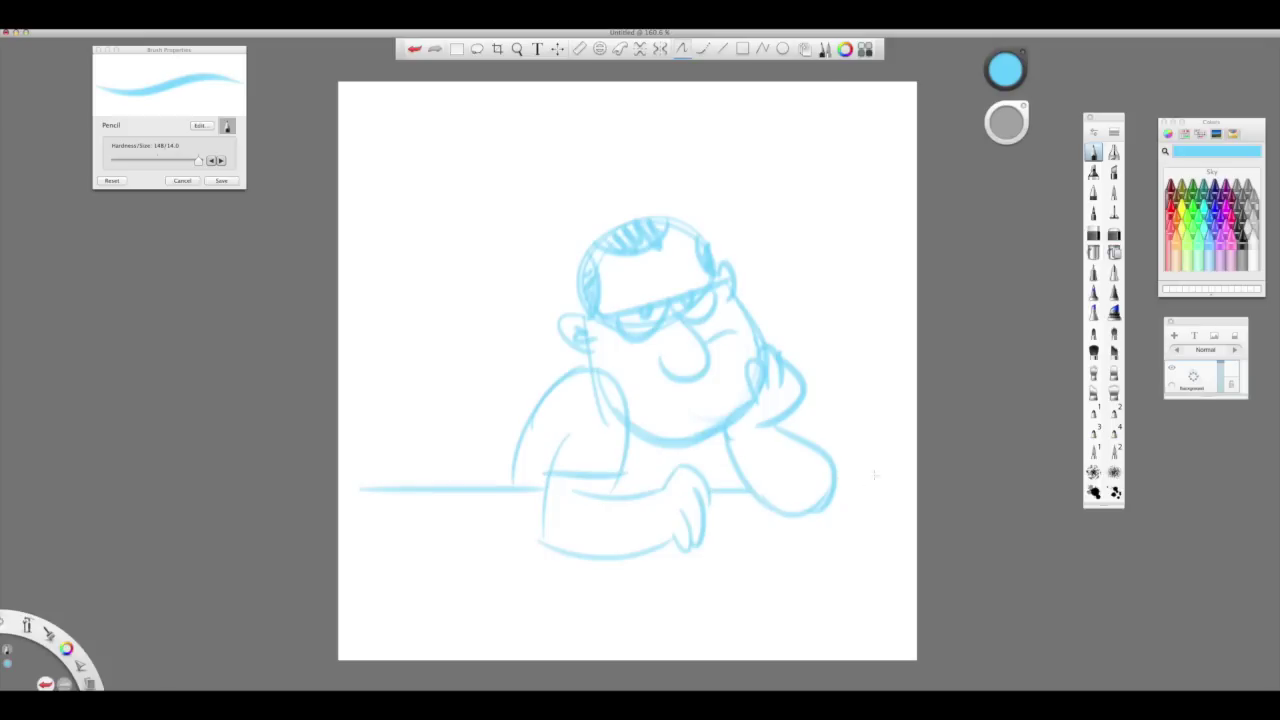
Step: Hand-letter the caption "¡SIN GANAS DE TRABAJAR HOY!" in light blue beneath the figure
key(space)
drag(714, 428, 710, 370)
drag(430, 513, 406, 571)
drag(446, 538, 447, 562)
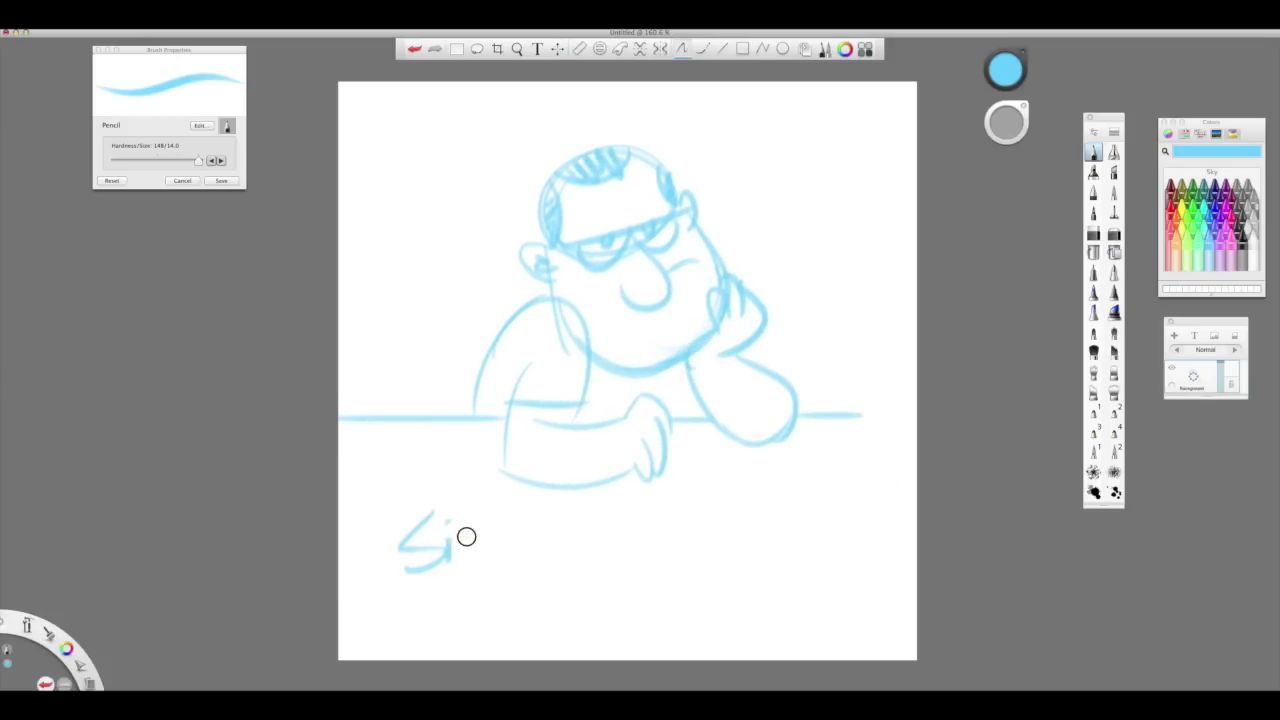
drag(596, 537, 638, 541)
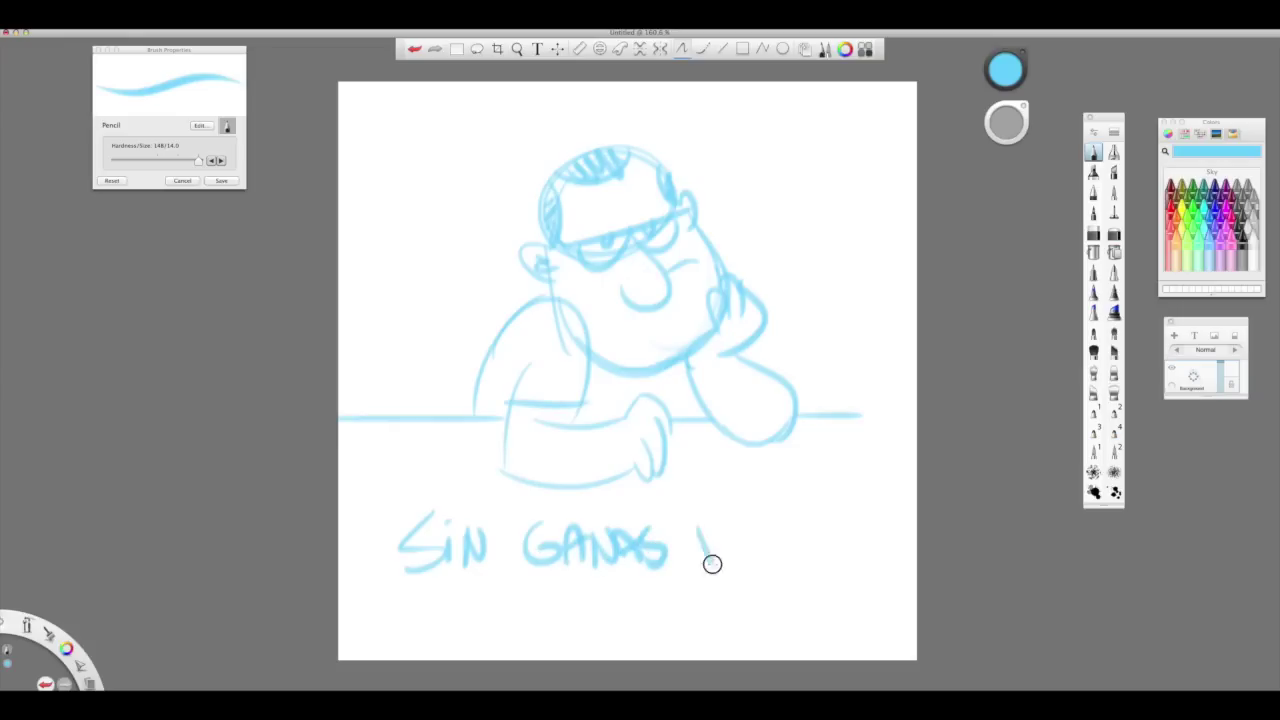
drag(512, 617, 575, 609)
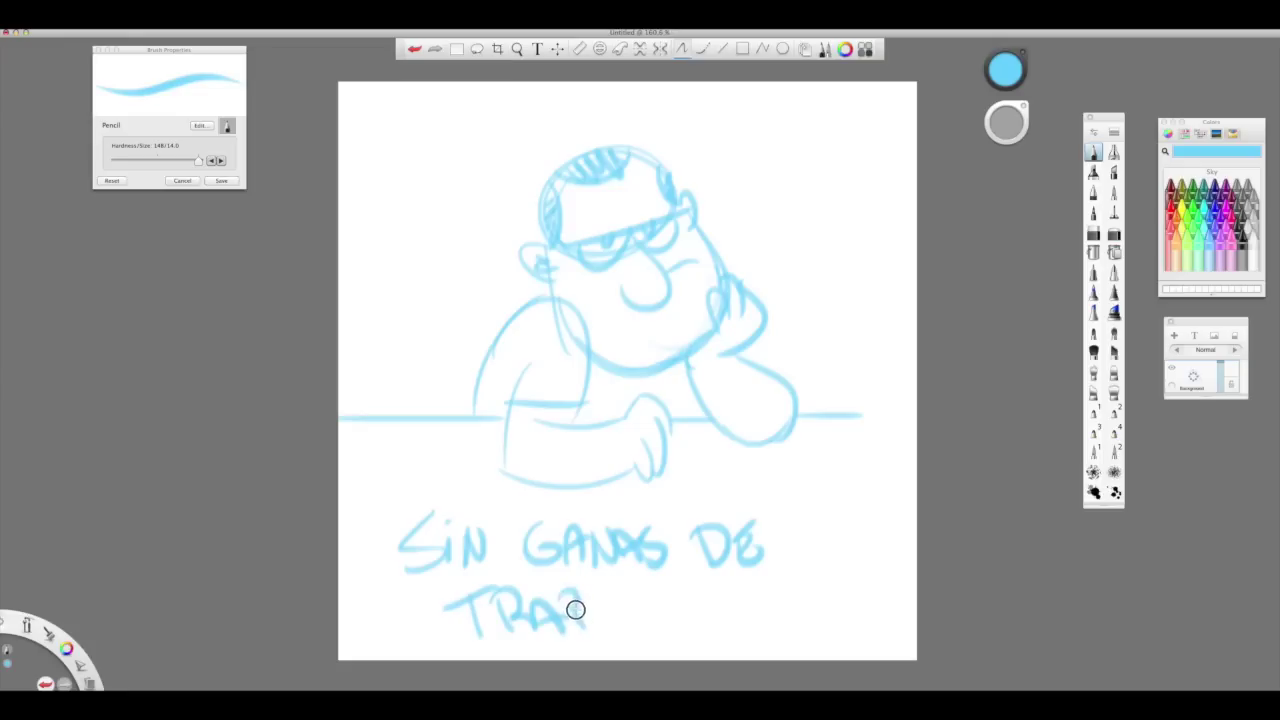
mouse_move(657, 609)
mouse_down()
mouse_move(713, 625)
mouse_move(809, 571)
mouse_move(846, 571)
mouse_move(891, 597)
mouse_up()
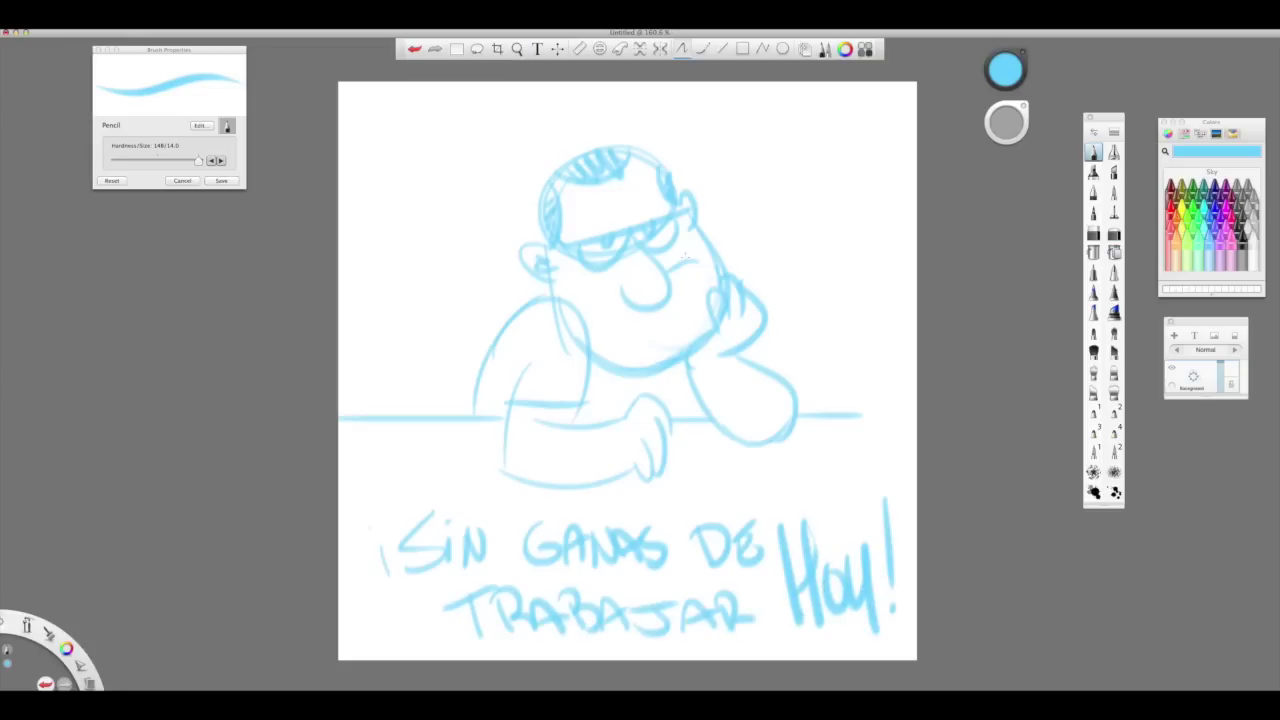
Step: Sketch a wavy line above the head and erase the face line overlapping the shoulder
drag(686, 256, 688, 381)
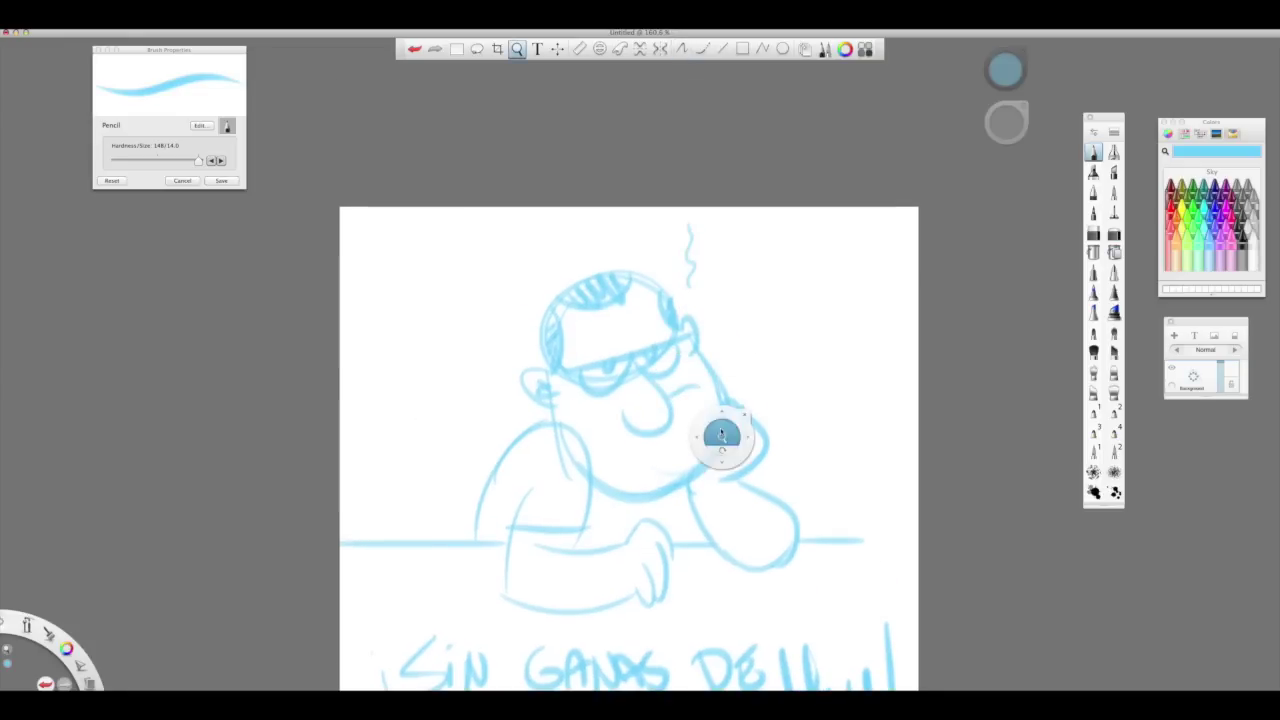
drag(720, 434, 737, 343)
key(e)
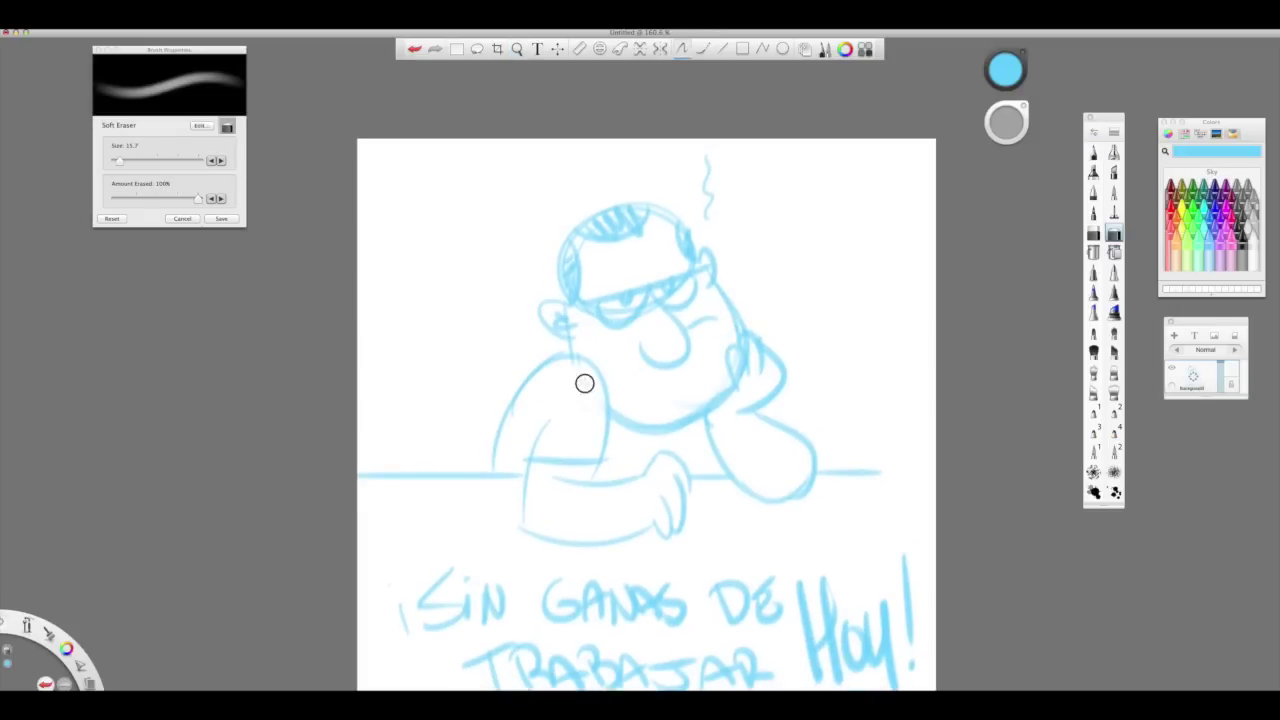
key(e)
Step: Add a new layer above the sketch and set the pencil to Licorice black at size 7.1
click(1174, 335)
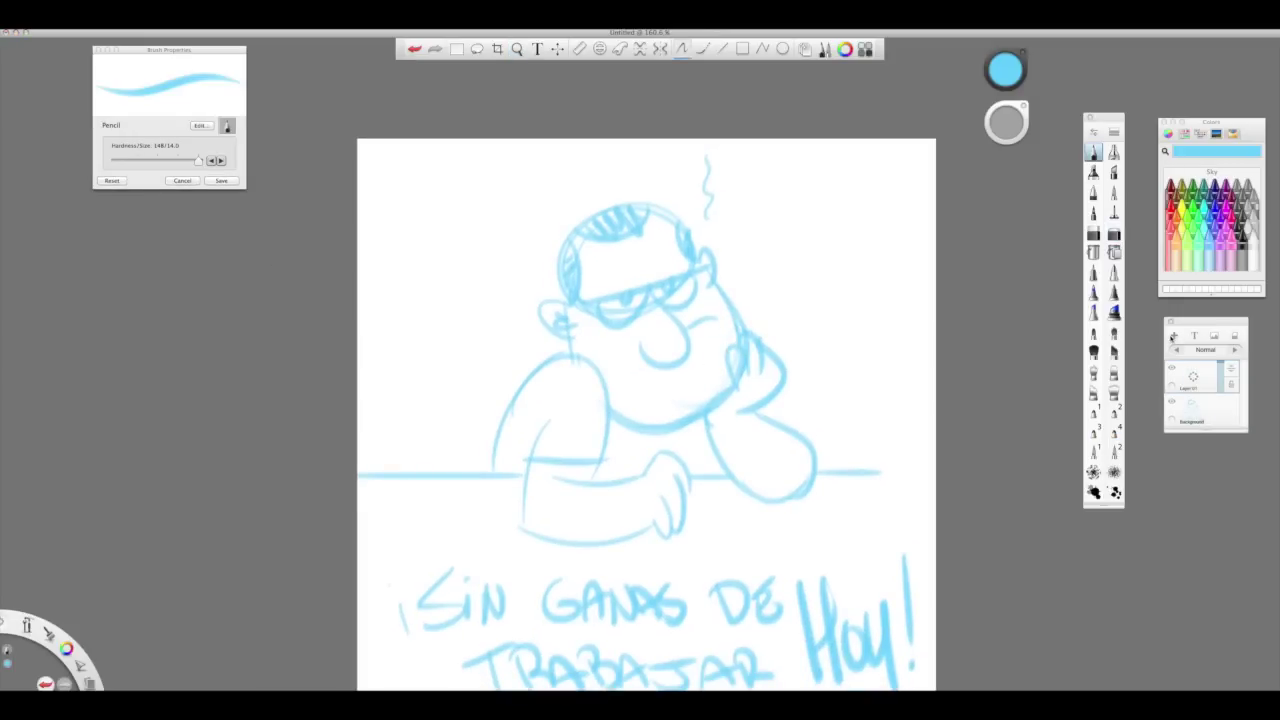
key(bracketleft)
click(1248, 232)
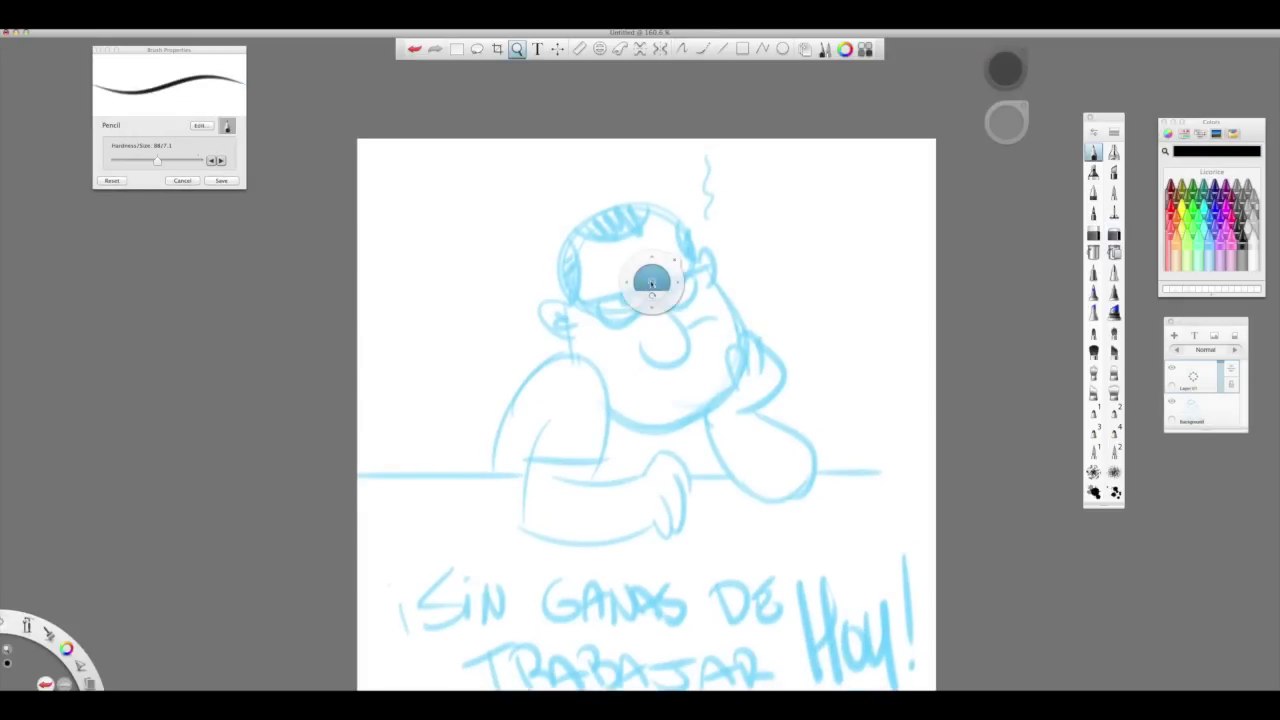
Step: Ink the glasses frame, the lens openings and both pupils in black over the sketch
scroll(646, 274, up, 5)
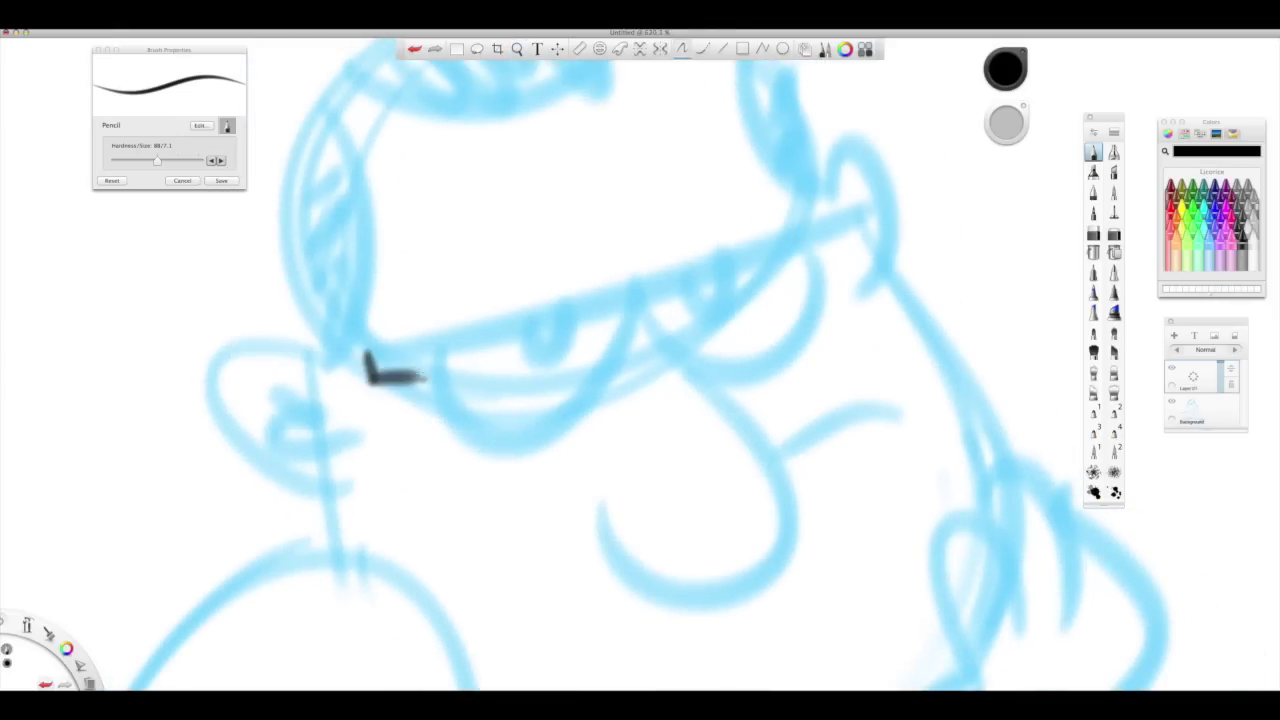
mouse_move(368, 350)
mouse_down()
mouse_move(866, 214)
mouse_move(815, 265)
mouse_up()
mouse_move(408, 378)
mouse_down()
mouse_move(645, 318)
mouse_move(790, 370)
mouse_move(818, 258)
mouse_up()
mouse_move(436, 362)
mouse_down()
mouse_move(634, 311)
mouse_move(586, 340)
mouse_move(447, 359)
mouse_move(632, 304)
mouse_up()
key(super+z)
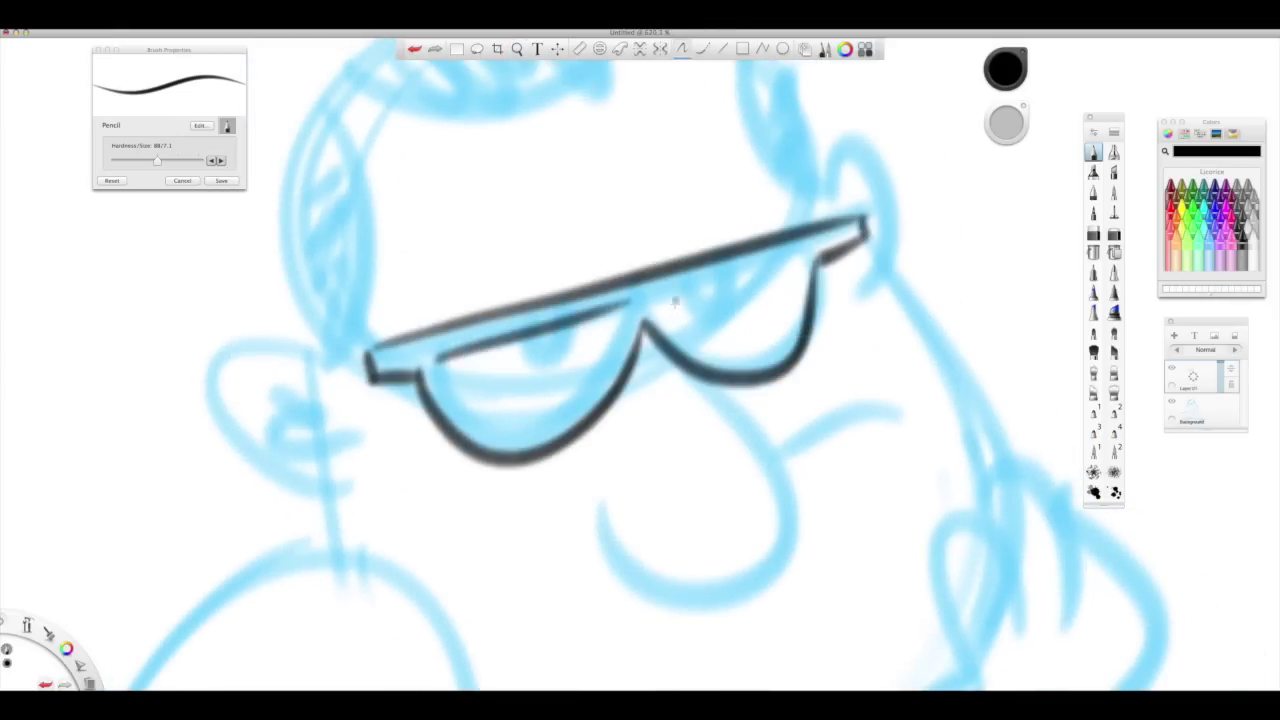
mouse_move(441, 357)
mouse_down()
mouse_move(626, 302)
mouse_move(786, 356)
mouse_move(795, 258)
mouse_move(772, 352)
mouse_up()
key(super+z)
drag(526, 345, 566, 340)
drag(692, 304, 728, 300)
Step: Ink the large rounded nose and the downturned mouth line beside it
mouse_move(700, 372)
mouse_down()
mouse_move(774, 543)
mouse_move(557, 518)
mouse_up()
key(super+z)
scroll(722, 438, down, 5)
mouse_move(640, 235)
mouse_down()
mouse_move(671, 452)
mouse_move(540, 355)
mouse_up()
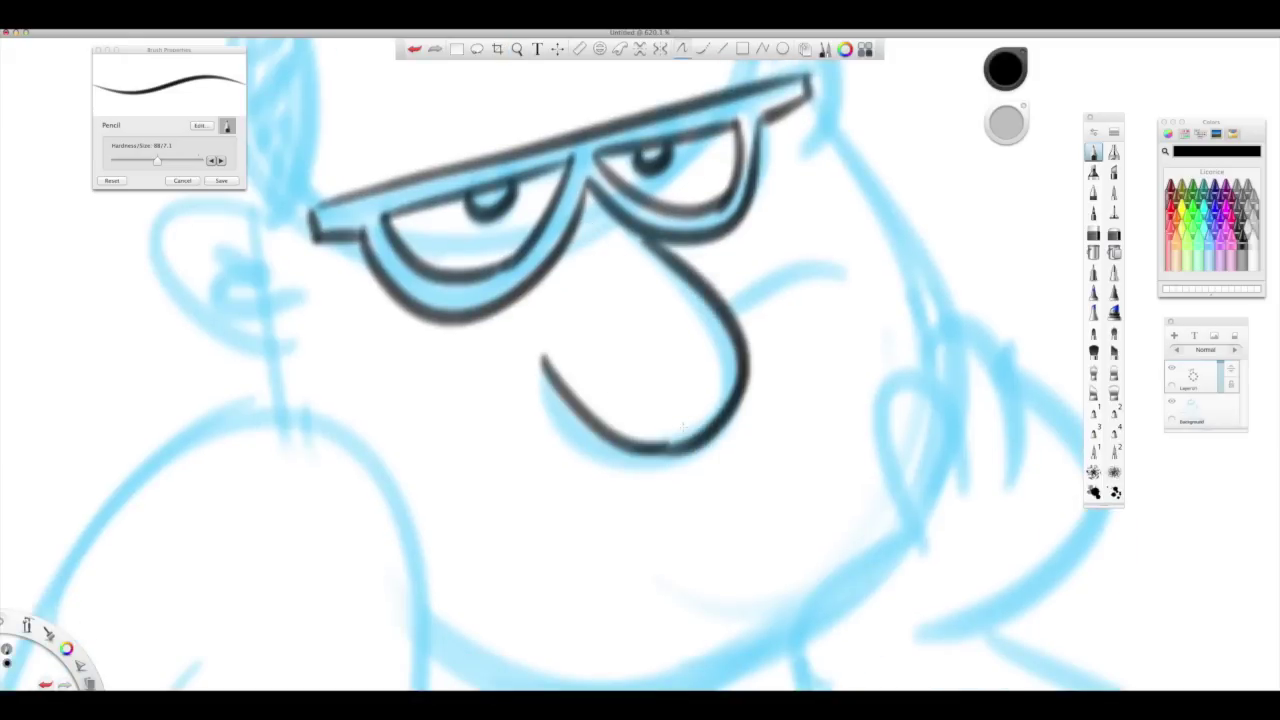
key(super+z)
drag(640, 235, 717, 397)
drag(540, 358, 727, 367)
drag(750, 296, 856, 316)
Step: Ink the outline and inner folds of the near ear
scroll(640, 360, left, 5)
scroll(640, 360, up, 3)
drag(480, 335, 503, 462)
drag(388, 352, 478, 392)
drag(468, 395, 490, 428)
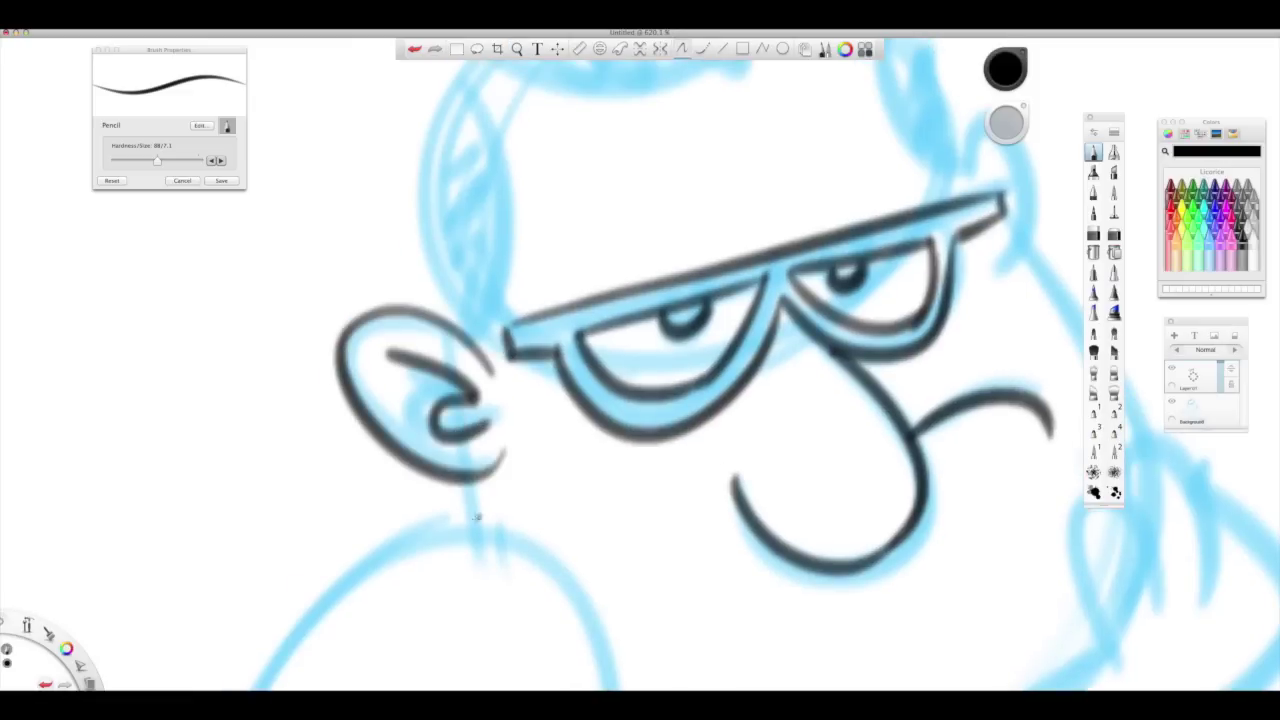
Step: Ink the rounded outline of the skull, redoing strokes until the curve follows the sketch
scroll(503, 217, up, 5)
scroll(503, 217, right, 2)
drag(489, 179, 352, 482)
key(super+z)
mouse_move(405, 248)
mouse_down()
mouse_move(362, 515)
mouse_move(600, 140)
mouse_move(700, 148)
mouse_move(868, 362)
mouse_up()
key(super+z)
key(super+z)
mouse_move(545, 150)
mouse_down()
mouse_move(870, 340)
mouse_move(686, 146)
mouse_move(865, 368)
mouse_move(770, 201)
mouse_move(763, 217)
mouse_up()
key(super+z)
key(super+z)
key(super+z)
mouse_move(660, 225)
mouse_down()
mouse_move(623, 209)
mouse_move(586, 129)
mouse_move(416, 268)
mouse_move(505, 166)
mouse_move(418, 385)
mouse_up()
key(super+z)
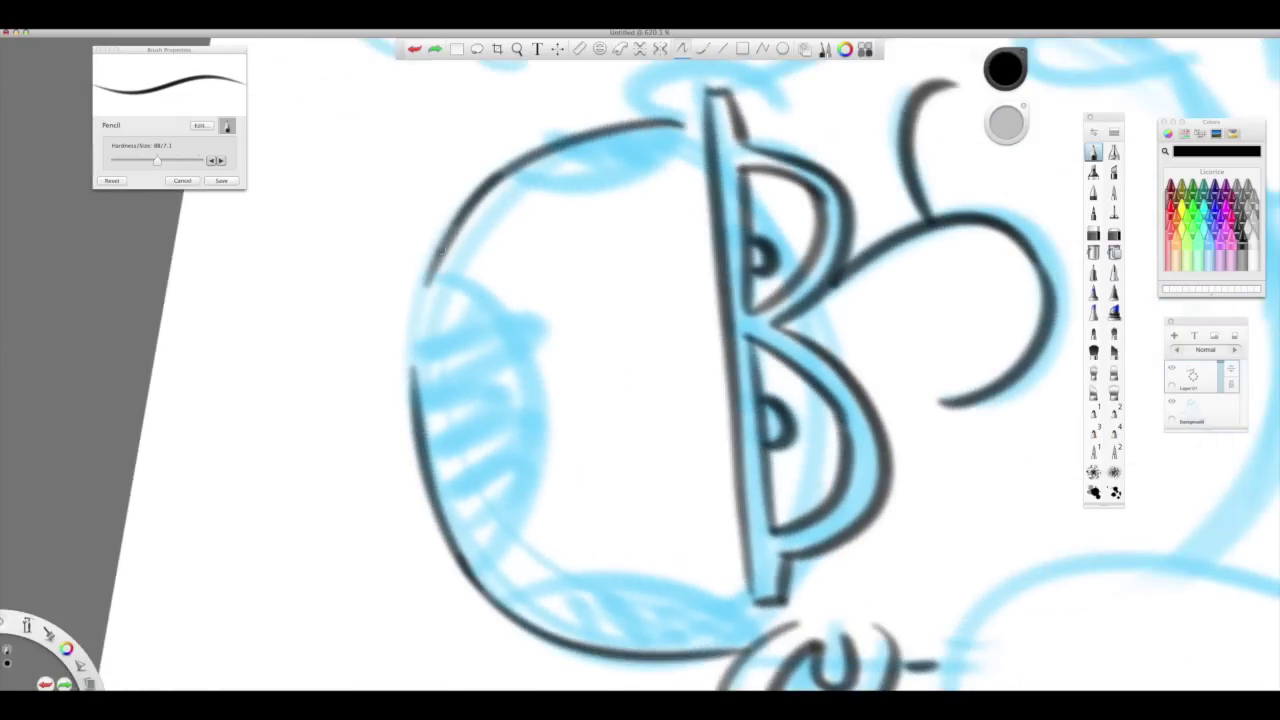
key(super+shift+z)
drag(466, 214, 412, 400)
Step: Ink the hair patches with diagonal hatching and trace the wavy line above the head
drag(555, 292, 589, 301)
drag(443, 216, 716, 150)
key(super+z)
mouse_move(430, 192)
mouse_down()
mouse_move(523, 263)
mouse_move(758, 158)
mouse_up()
mouse_move(400, 222)
mouse_down()
mouse_move(417, 263)
mouse_move(360, 468)
mouse_up()
drag(419, 426, 395, 225)
mouse_move(448, 182)
mouse_down()
mouse_move(558, 247)
mouse_move(640, 250)
mouse_move(700, 240)
mouse_move(740, 175)
mouse_up()
mouse_move(820, 224)
mouse_down()
mouse_move(826, 311)
mouse_move(868, 395)
mouse_move(691, 311)
mouse_move(754, 272)
mouse_move(724, 298)
mouse_up()
drag(736, 251, 740, 505)
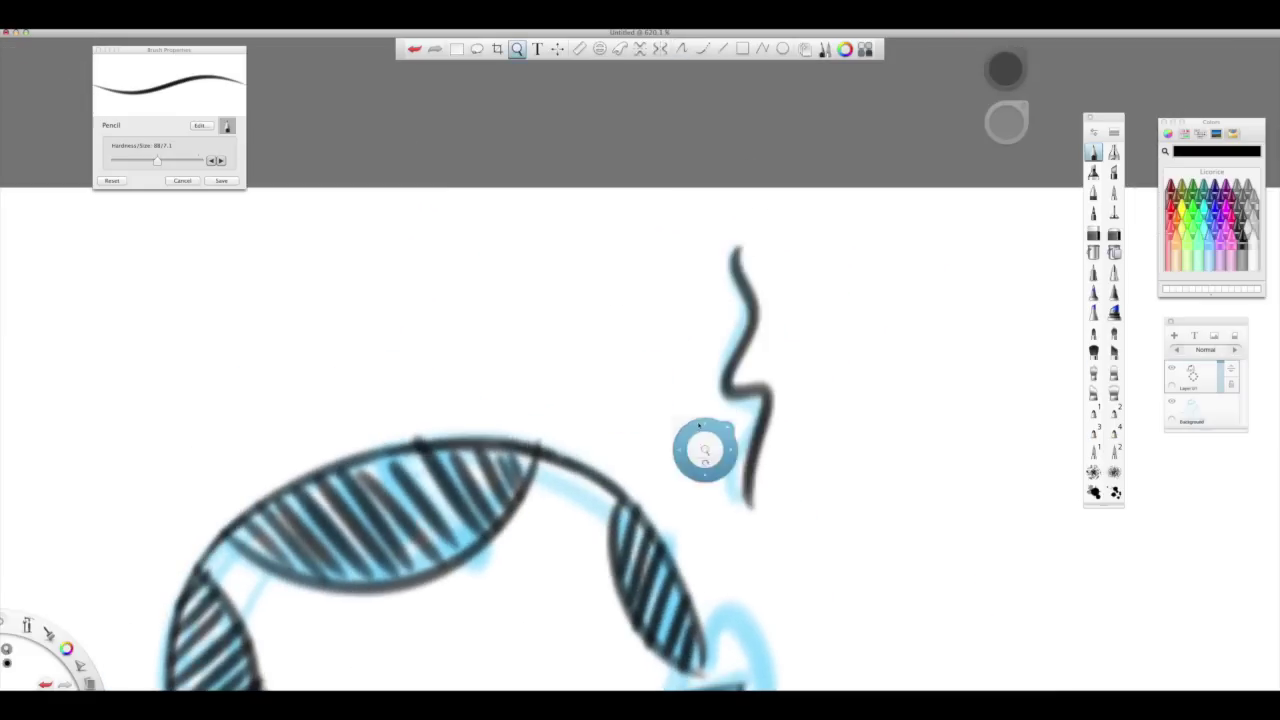
Step: Ink the fingers, palm and wrist of the hand propping up the cheek
drag(709, 449, 650, 195)
mouse_move(650, 420)
mouse_down()
mouse_move(712, 490)
mouse_move(690, 170)
mouse_up()
mouse_move(740, 431)
mouse_down()
mouse_move(694, 250)
mouse_move(786, 380)
mouse_up()
drag(742, 222, 788, 375)
drag(775, 190, 840, 365)
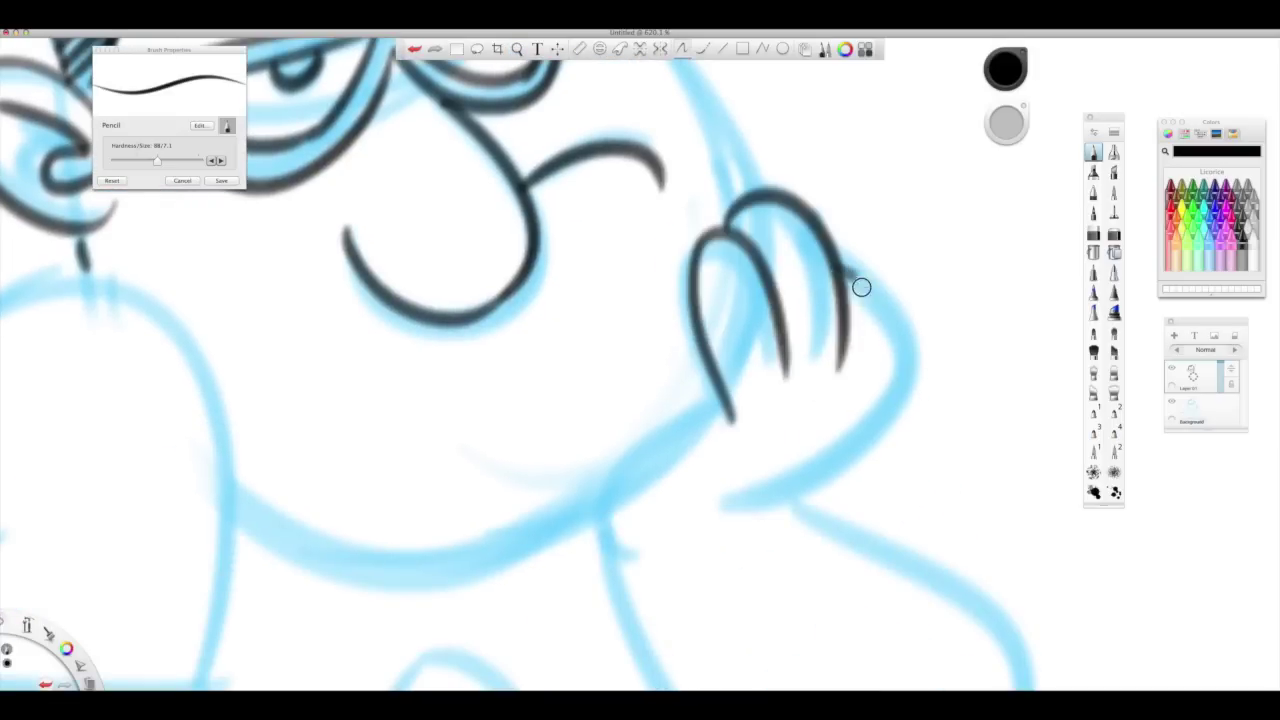
drag(834, 268, 670, 528)
drag(722, 392, 648, 600)
Step: Ink the side of the face down to the fingers and the curved chin line
drag(697, 200, 722, 370)
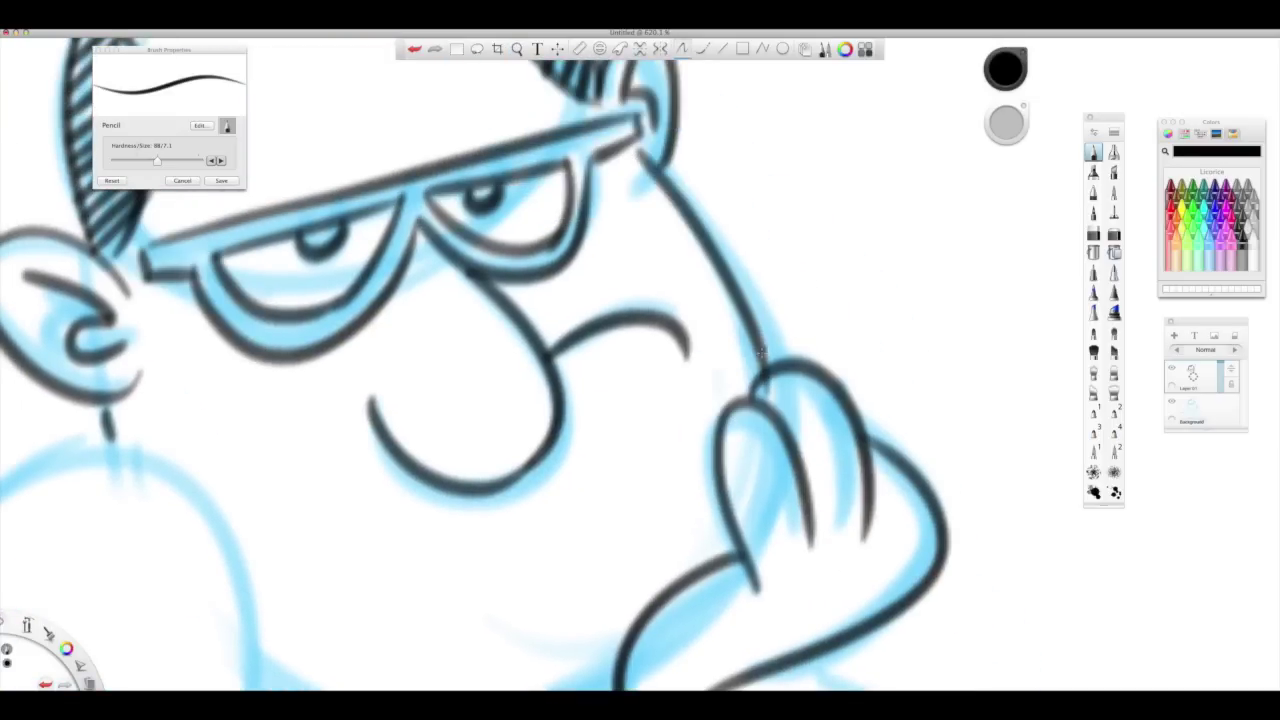
drag(644, 420, 929, 194)
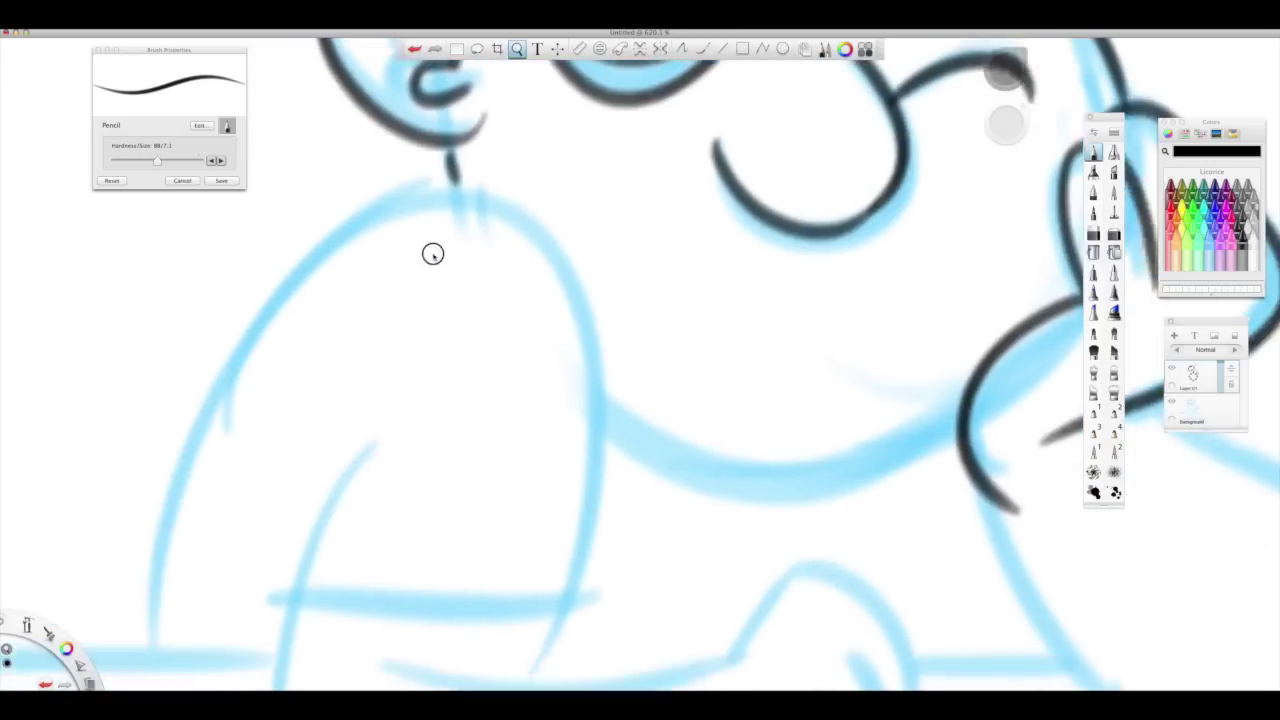
drag(560, 372, 910, 380)
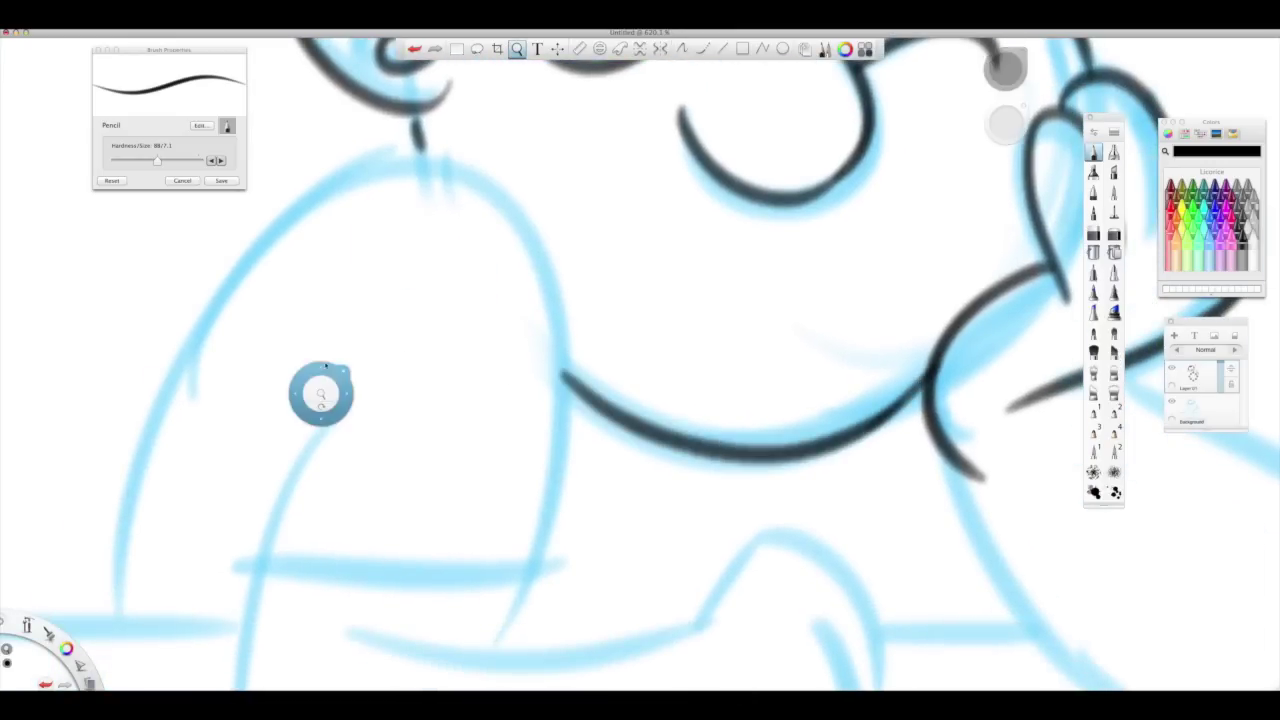
Step: Ink the inner line of the bent arm and the curve of the back up to the shoulder
drag(323, 391, 423, 191)
drag(330, 621, 432, 175)
drag(274, 354, 299, 489)
drag(240, 555, 372, 142)
key(super+z)
mouse_move(406, 276)
mouse_down()
mouse_move(537, 331)
mouse_move(603, 258)
mouse_move(296, 534)
mouse_up()
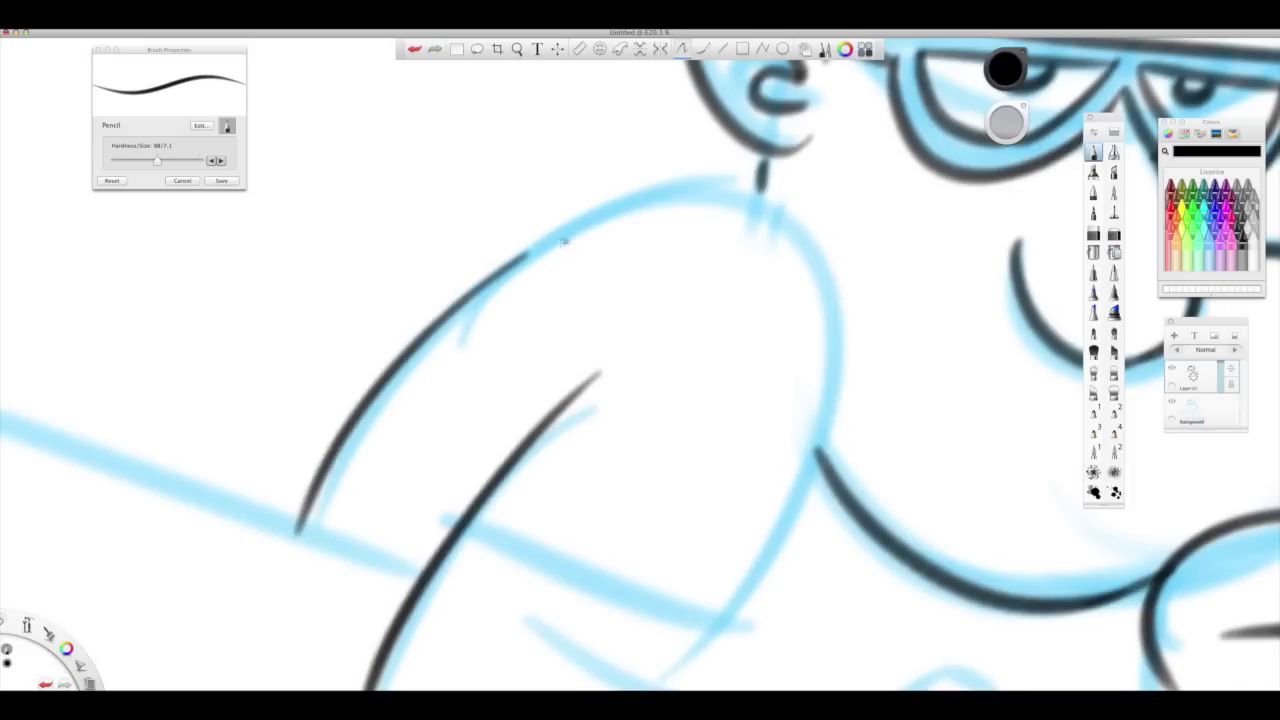
drag(481, 284, 728, 184)
key(super+z)
drag(492, 276, 710, 189)
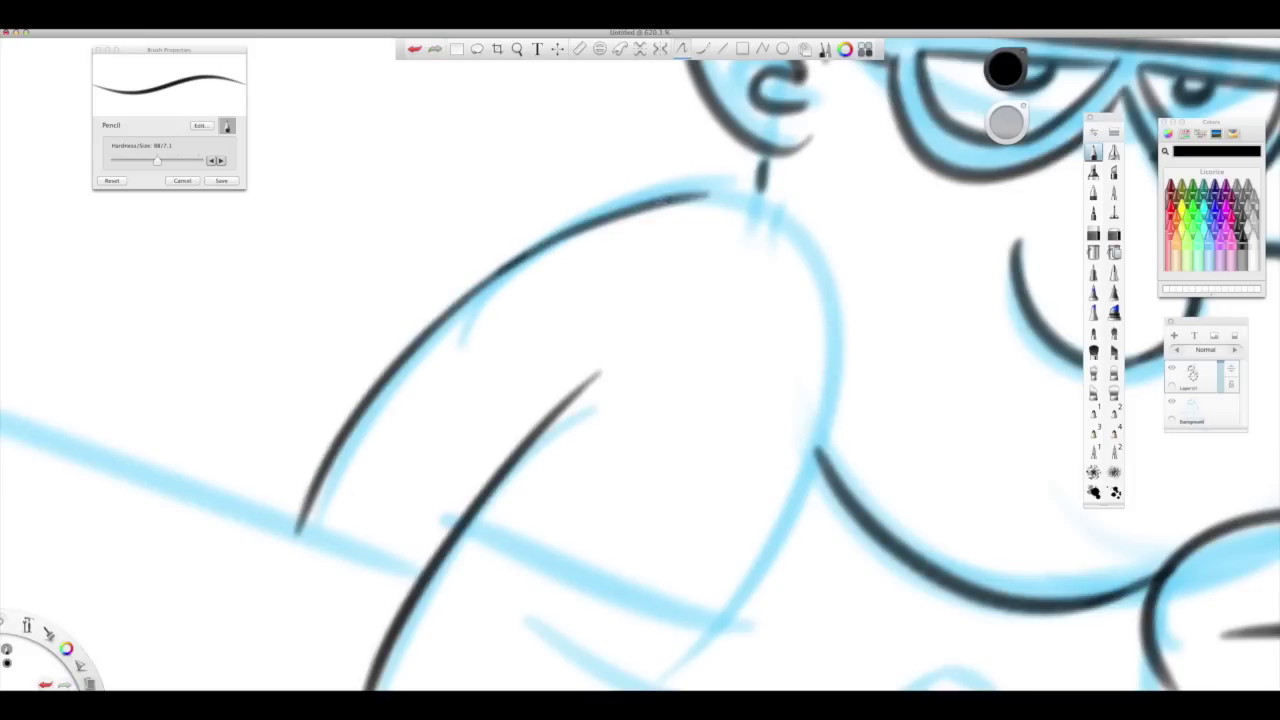
Step: Ink the front curve of the shoulder down to the end of the sleeve
scroll(661, 219, up, 3)
mouse_move(752, 184)
mouse_down()
mouse_move(575, 214)
mouse_move(623, 189)
mouse_move(727, 187)
mouse_move(815, 510)
mouse_up()
key(super+z)
key(space)
mouse_move(789, 329)
mouse_down()
mouse_move(605, 170)
mouse_move(551, 291)
mouse_move(533, 240)
mouse_up()
key(super+z)
mouse_move(474, 175)
mouse_down()
mouse_move(574, 297)
mouse_move(541, 522)
mouse_up()
Step: Ink the back and fingers of the hand resting on the table
key(space)
mouse_move(726, 437)
mouse_down()
mouse_move(644, 307)
mouse_move(580, 475)
mouse_up()
drag(632, 535, 680, 592)
mouse_move(657, 455)
mouse_down()
mouse_move(690, 585)
mouse_move(692, 388)
mouse_up()
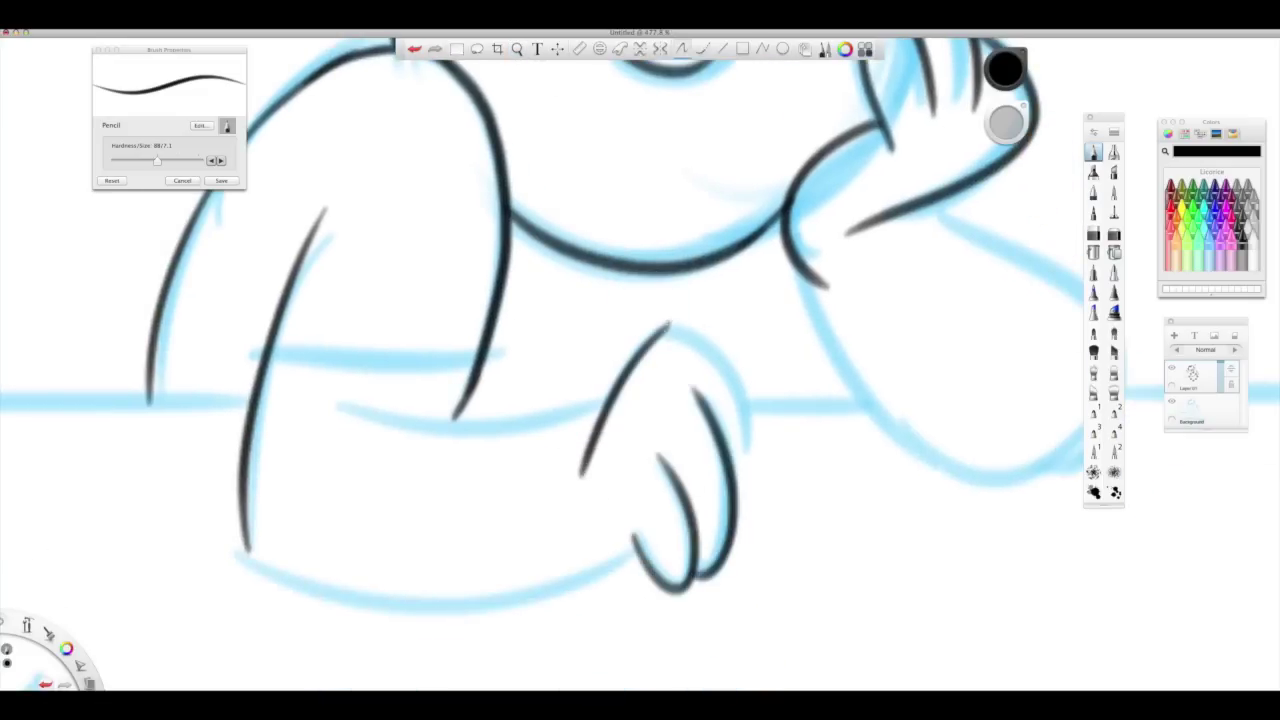
drag(668, 326, 742, 478)
Step: Ink the lower and upper edges of the resting forearm and the sleeve hem
mouse_move(245, 548)
mouse_down()
mouse_move(551, 597)
mouse_move(632, 546)
mouse_up()
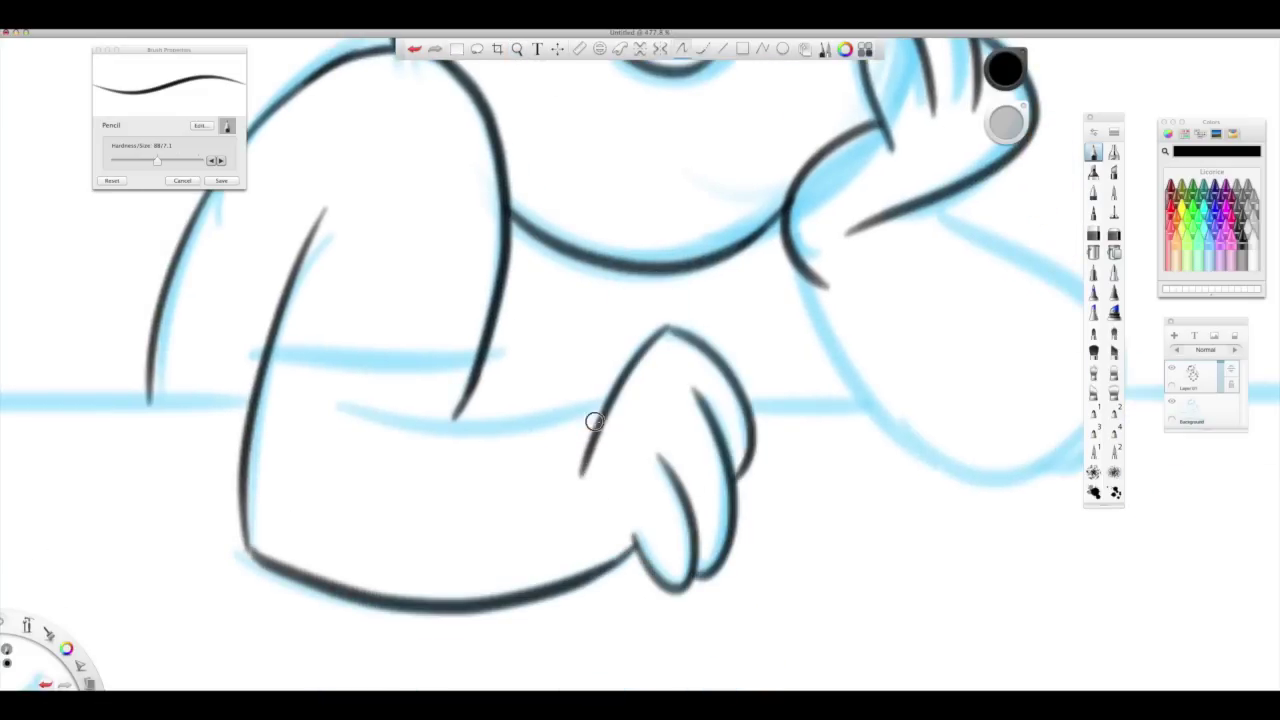
drag(600, 416, 318, 398)
drag(266, 356, 504, 350)
click(64, 684)
drag(270, 356, 504, 350)
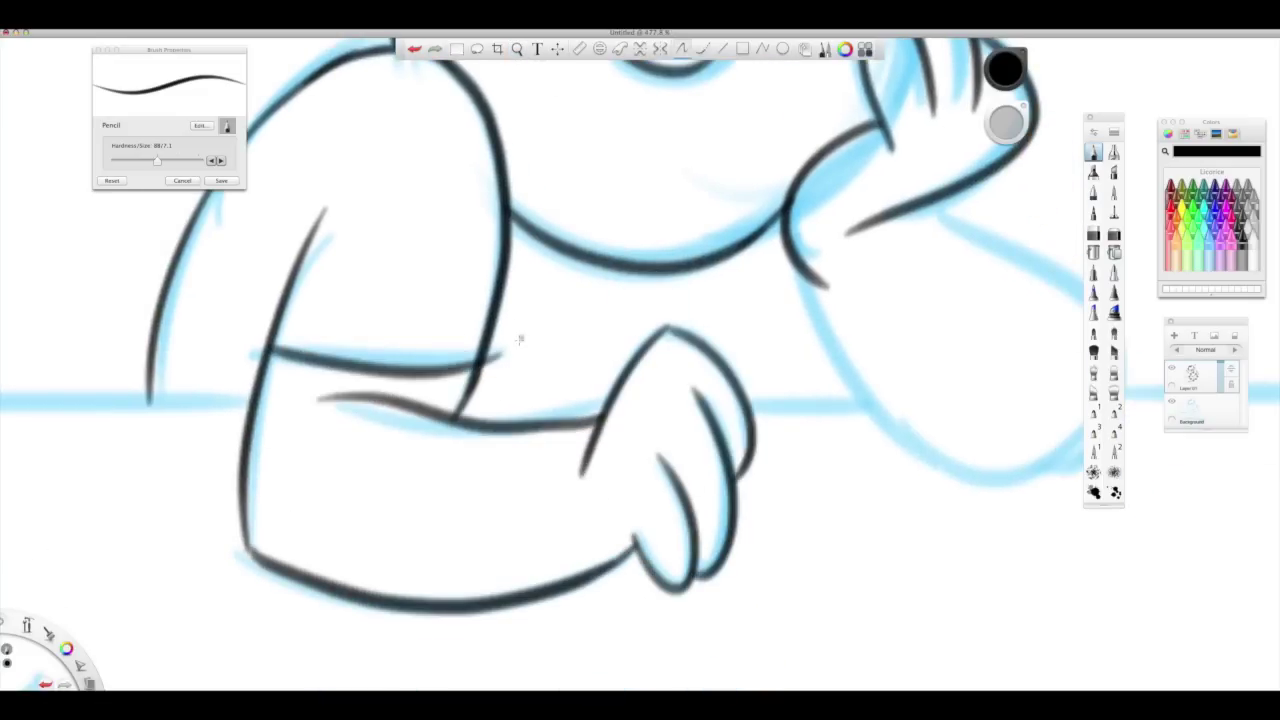
Step: Ink the forearm and elbow of the arm supporting the head
key(e)
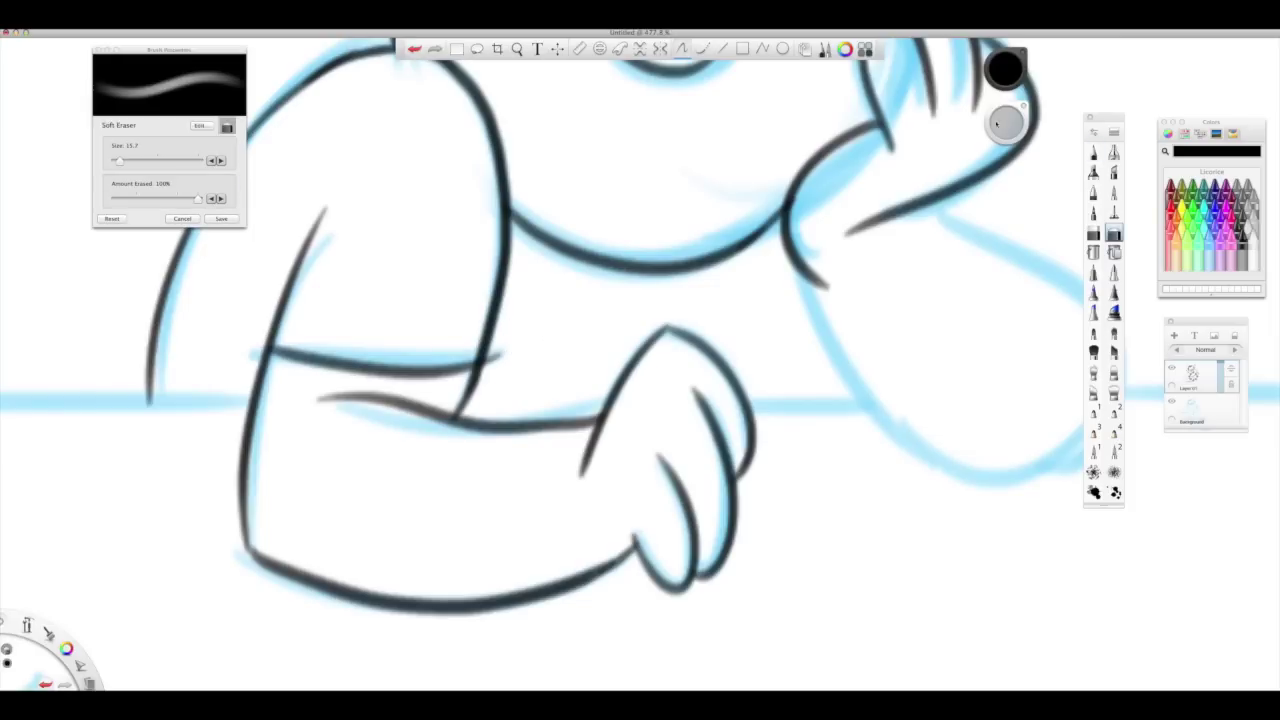
key(e)
mouse_move(820, 263)
mouse_down()
mouse_move(475, 301)
mouse_move(665, 510)
mouse_up()
mouse_move(590, 237)
mouse_down()
mouse_move(680, 506)
mouse_move(620, 510)
mouse_up()
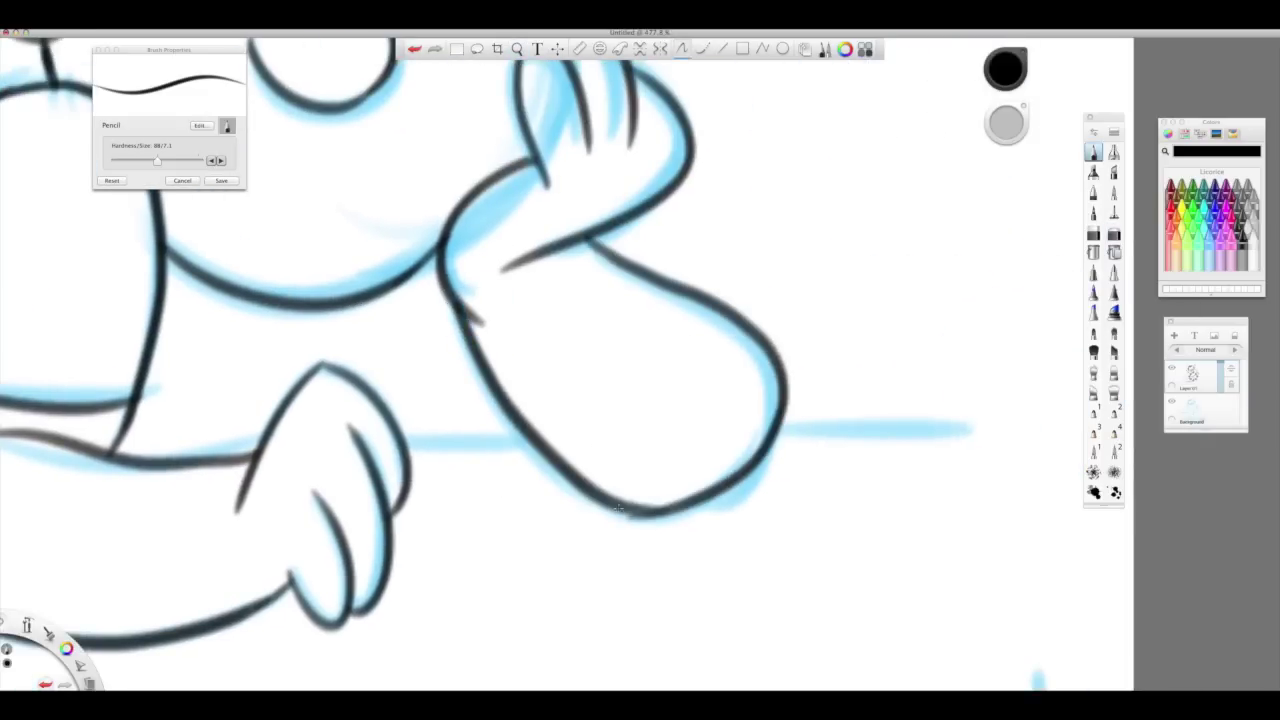
Step: Ink the horizontal table line on both sides of the figure and between the arms
key(space)
mouse_move(609, 443)
mouse_down()
mouse_move(549, 523)
mouse_move(714, 431)
mouse_up()
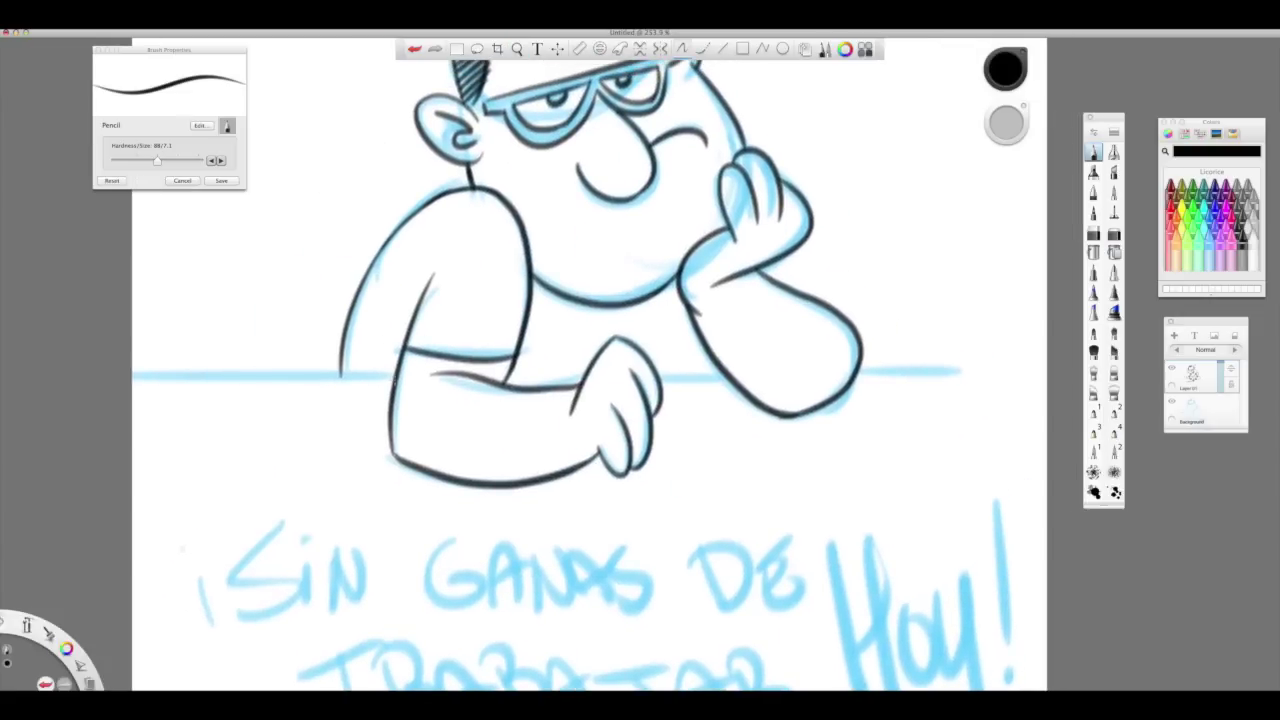
drag(395, 377, 176, 377)
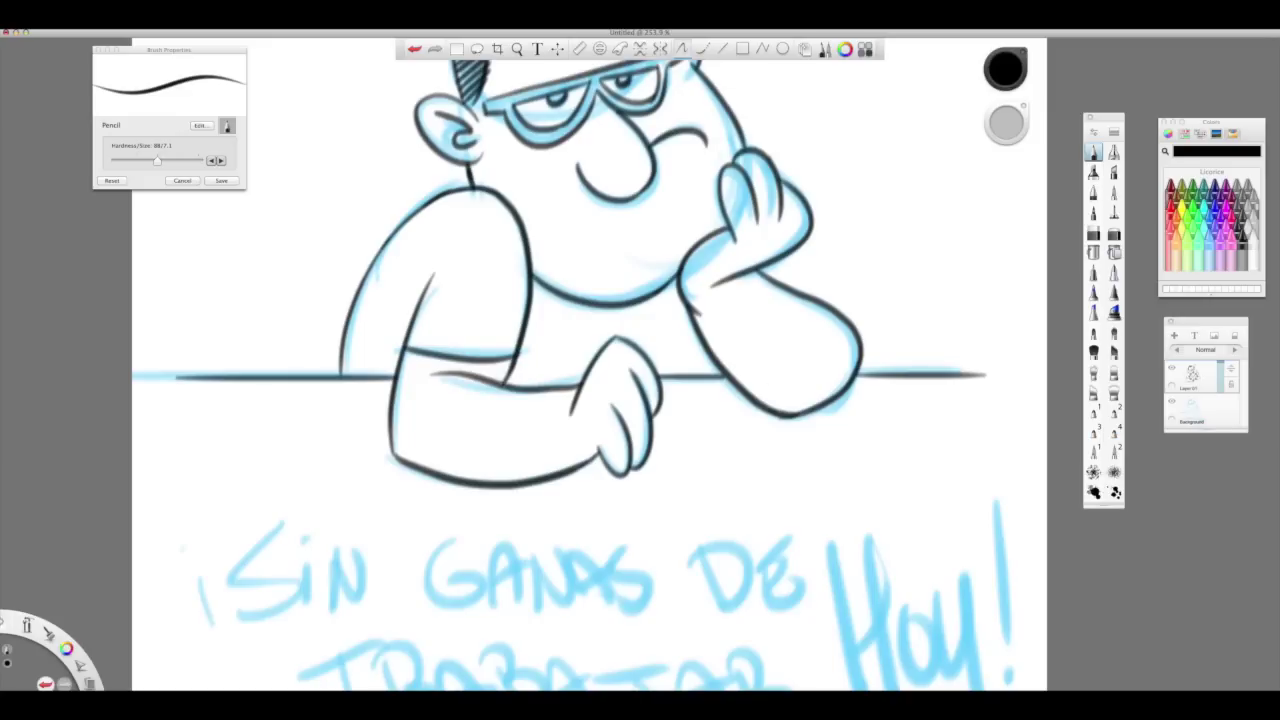
Step: Fill the glasses frame with dense black hatching
key(space)
mouse_move(614, 357)
mouse_down()
mouse_move(583, 457)
mouse_move(571, 277)
mouse_move(680, 230)
mouse_up()
mouse_move(312, 345)
mouse_down()
mouse_move(388, 305)
mouse_move(385, 332)
mouse_move(420, 405)
mouse_move(478, 425)
mouse_move(560, 395)
mouse_move(625, 275)
mouse_up()
mouse_move(368, 340)
mouse_down()
mouse_move(440, 298)
mouse_move(622, 258)
mouse_up()
drag(519, 277, 886, 175)
mouse_move(626, 281)
mouse_down()
mouse_move(765, 345)
mouse_move(828, 215)
mouse_move(810, 285)
mouse_move(700, 345)
mouse_move(517, 380)
mouse_move(491, 414)
mouse_move(545, 318)
mouse_move(466, 320)
mouse_move(480, 380)
mouse_up()
key(space)
Step: Duplicate the Background sketch layer and delete the lettering from the copy with a rectangular selection
click(1204, 419)
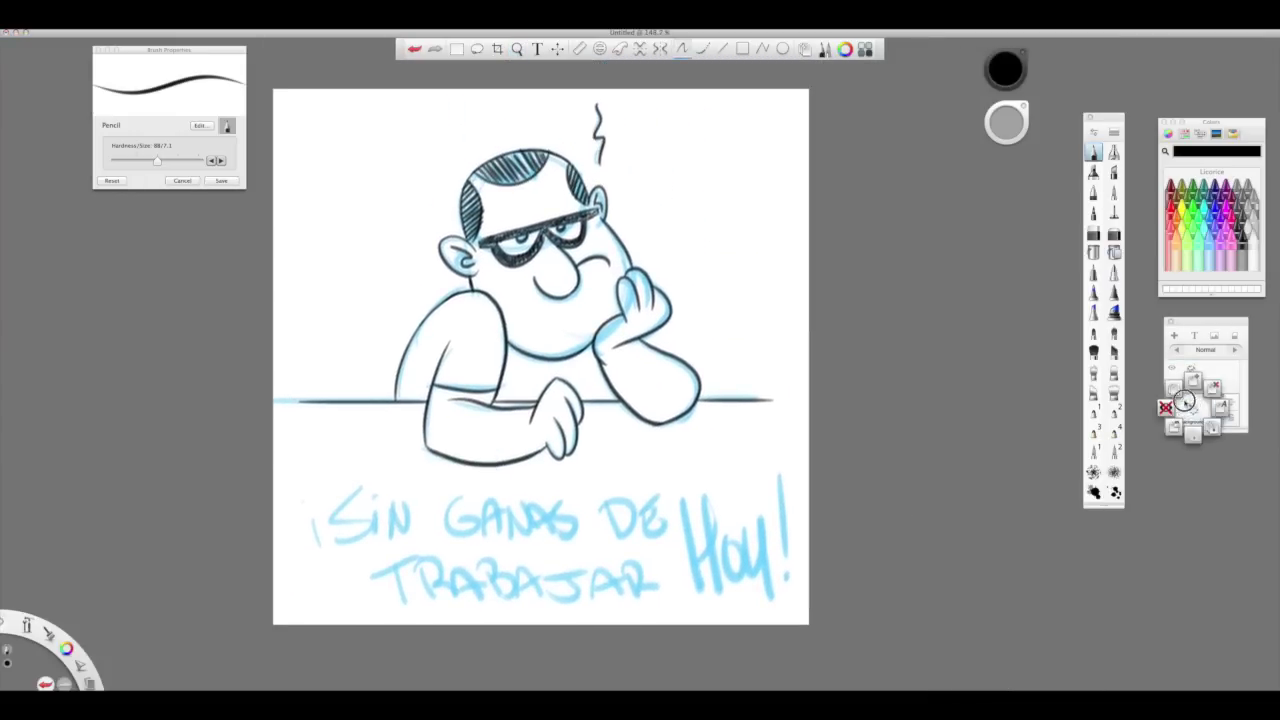
click(1172, 436)
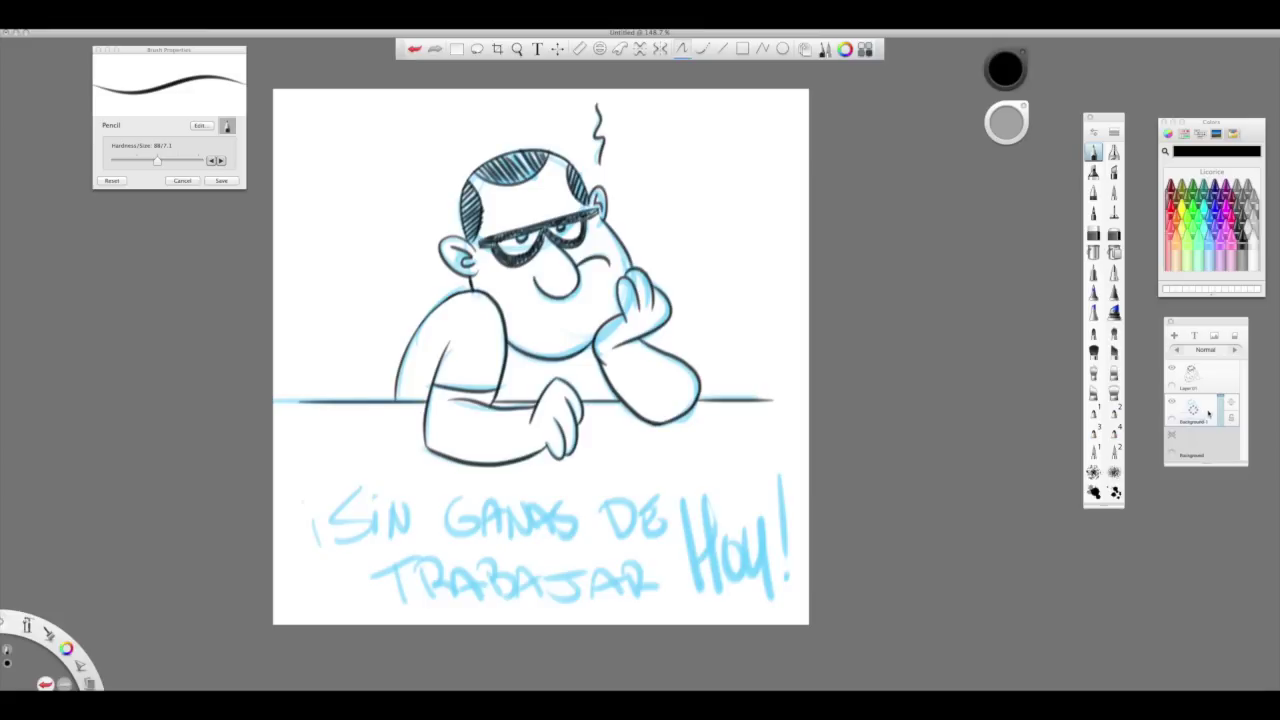
key(m)
drag(285, 478, 917, 634)
key(Delete)
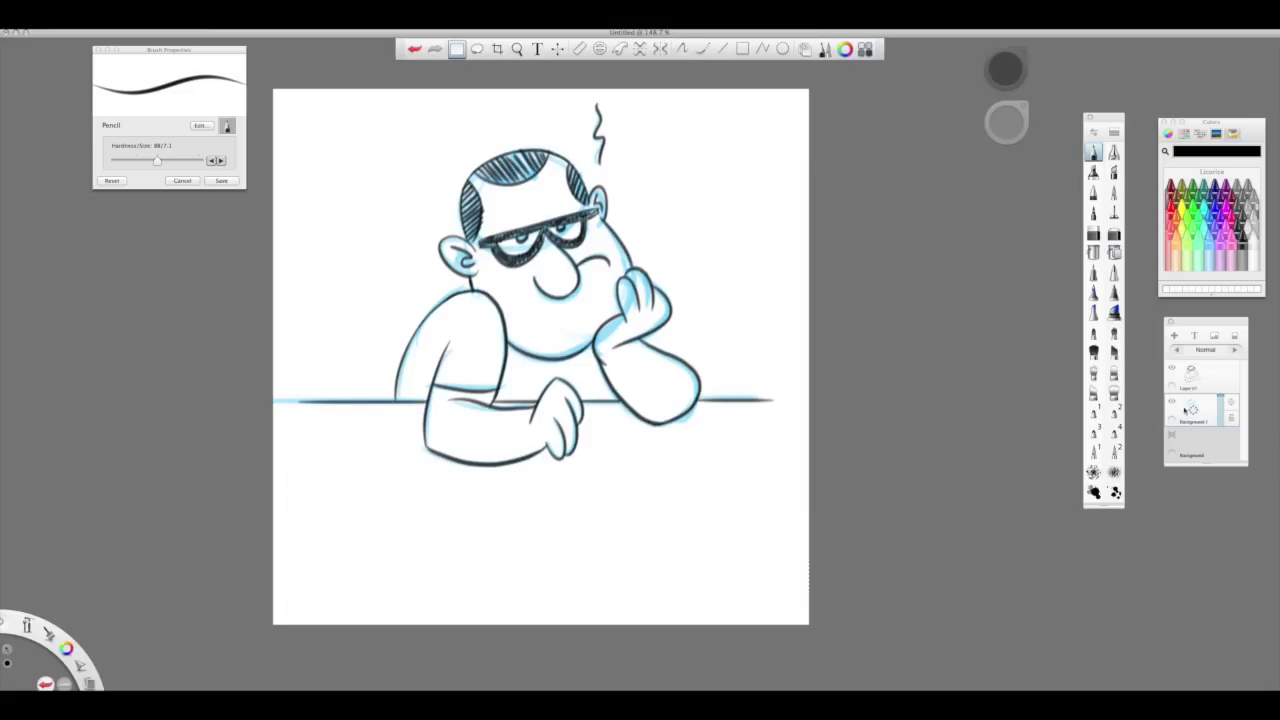
Step: Make the original Background layer active and show it together with the copied figure sketch
key(super+v)
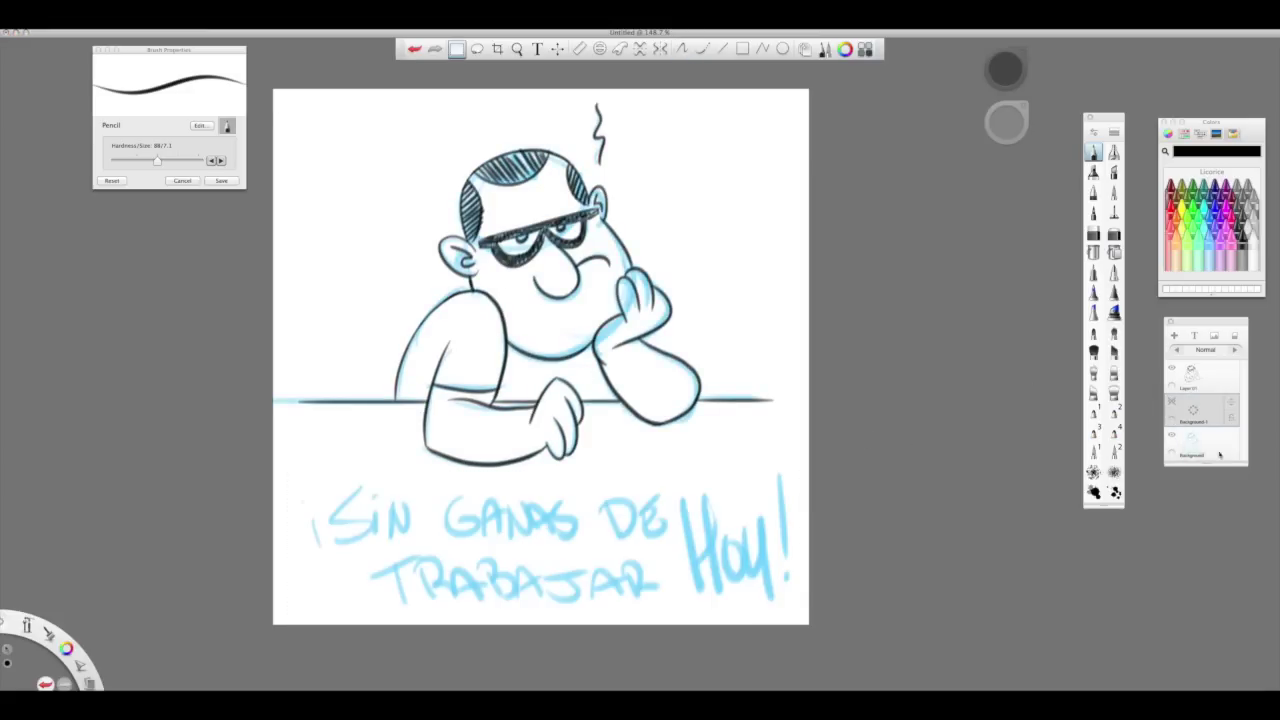
click(1188, 438)
click(1190, 440)
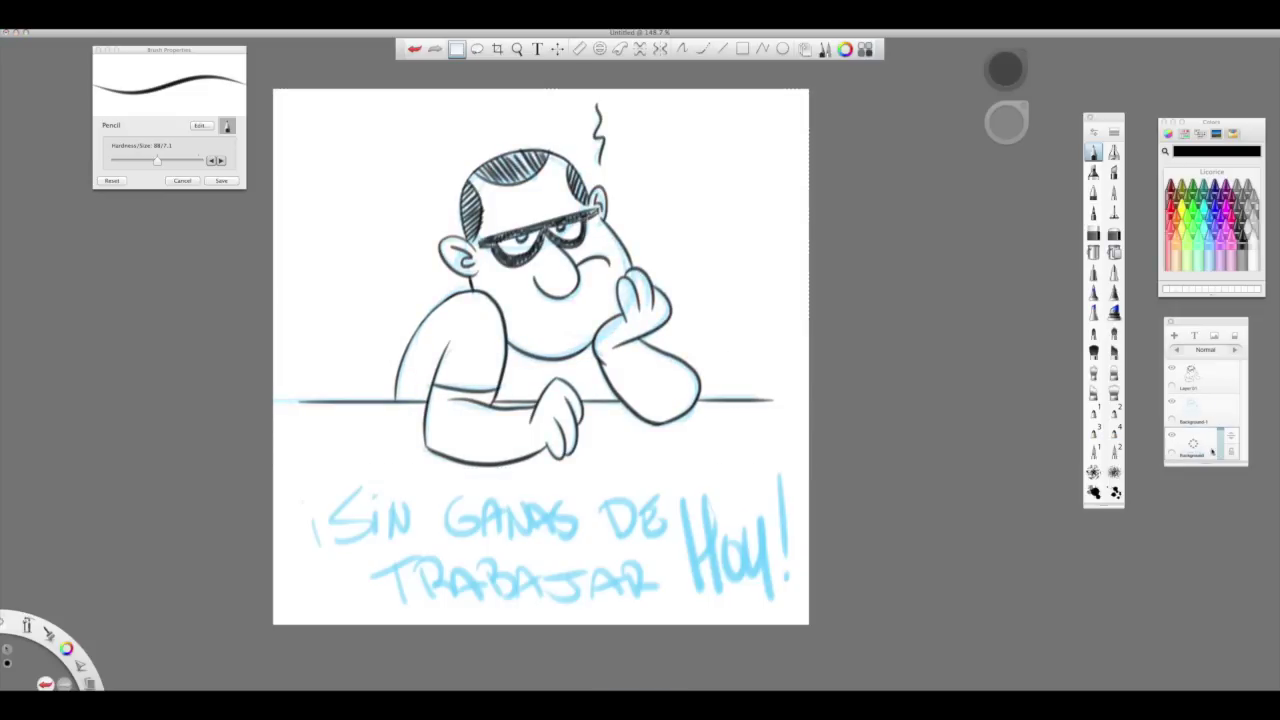
Step: Recolor the upper lettering line "¡Sin ganas de" black with the Airbrush on the Background layer
key(bracketright)
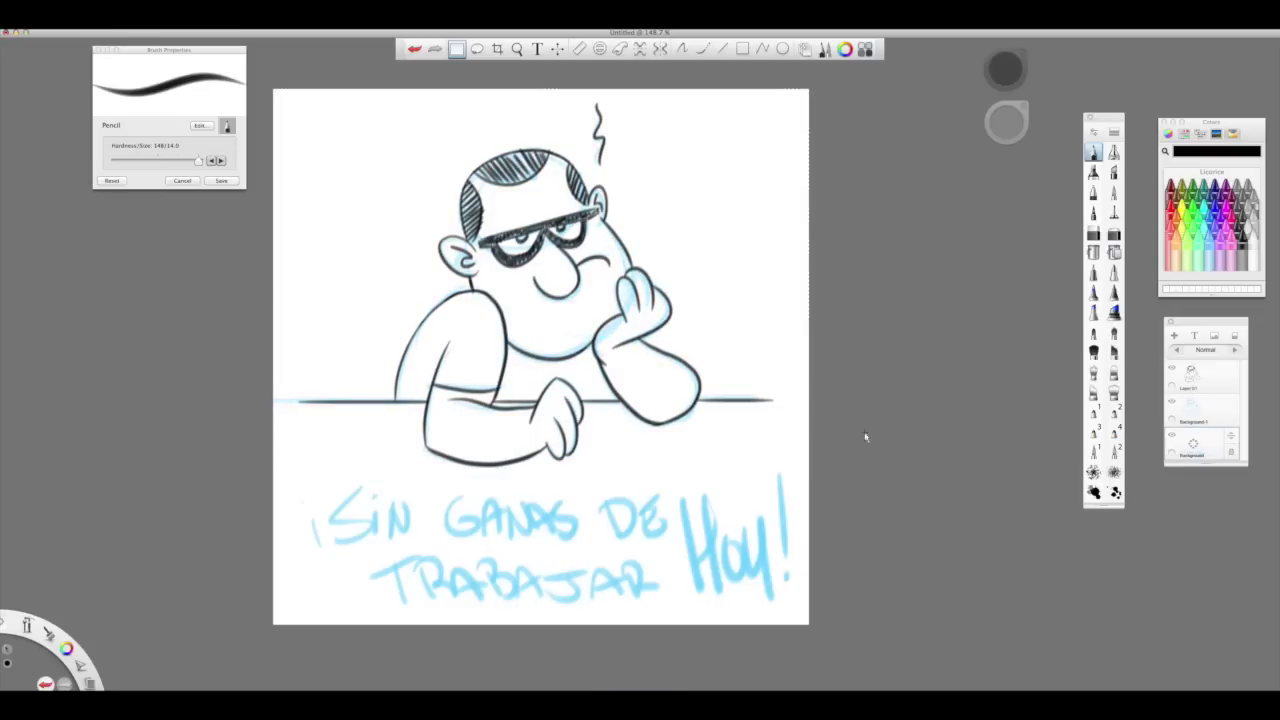
key(b)
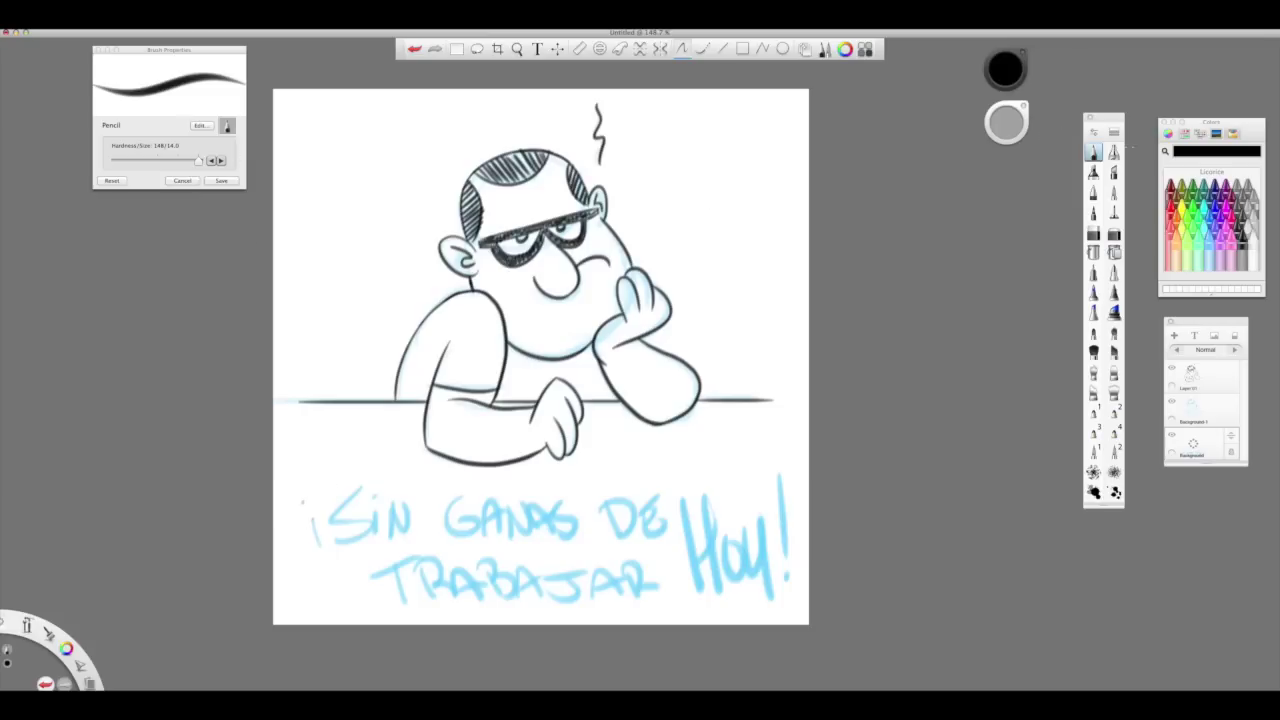
click(1114, 152)
drag(1008, 122, 1022, 122)
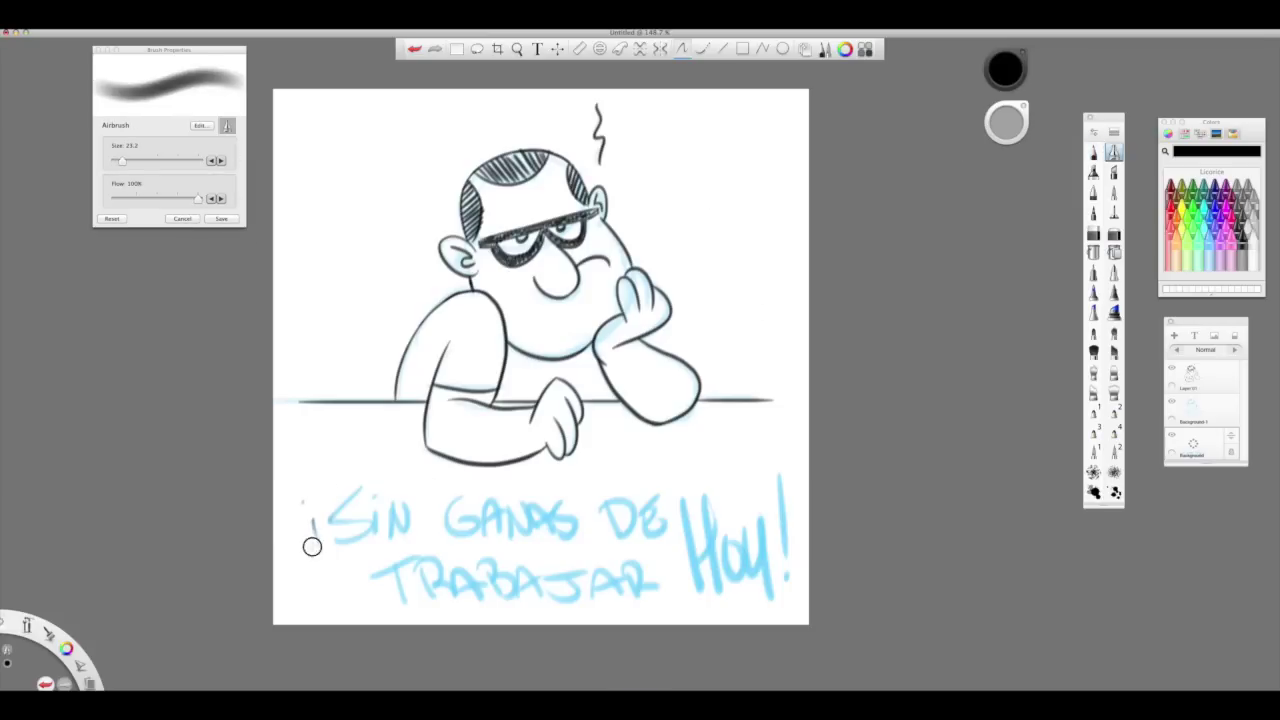
drag(330, 495, 410, 540)
mouse_move(445, 500)
mouse_down()
mouse_move(576, 507)
mouse_move(665, 535)
mouse_up()
drag(470, 500, 458, 531)
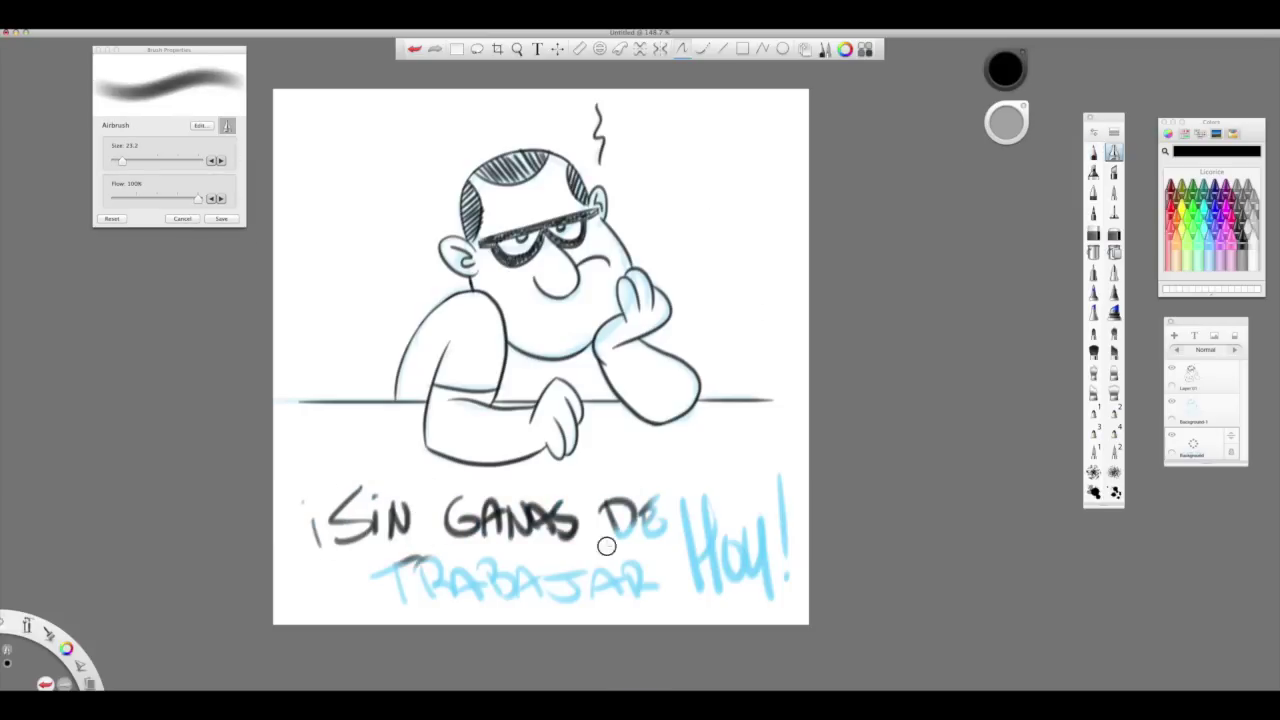
Step: Airbrush the remaining blue lettering, including "trabajar" and "Hoy!", in black
mouse_move(607, 546)
mouse_down()
mouse_move(690, 540)
mouse_move(755, 500)
mouse_move(790, 575)
mouse_up()
mouse_move(655, 575)
mouse_down()
mouse_move(607, 582)
mouse_move(458, 547)
mouse_move(418, 593)
mouse_up()
drag(753, 521, 777, 505)
Step: On the top ink layer, write and underline the artist's signature beside the propped-up forearm with the Pencil at size 7.2
click(1197, 375)
click(1093, 151)
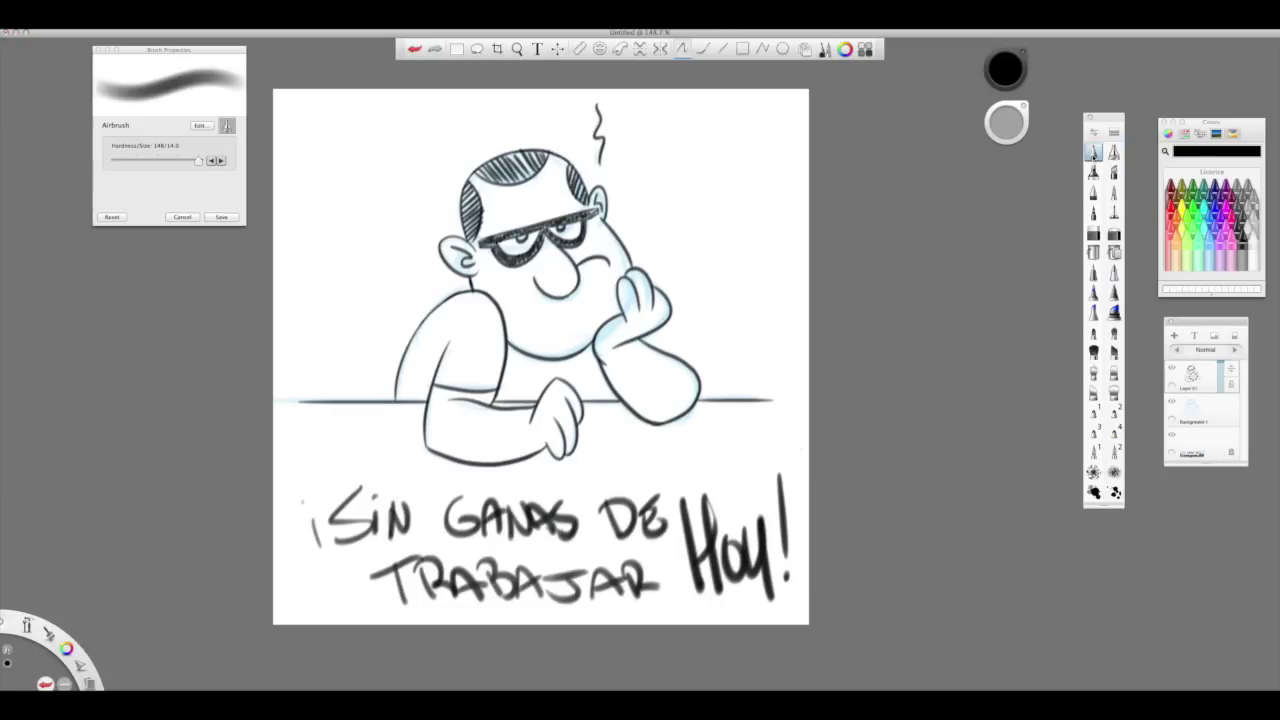
click(158, 161)
key(space)
mouse_move(731, 320)
mouse_down()
mouse_move(889, 269)
mouse_move(640, 316)
mouse_move(652, 412)
mouse_up()
drag(590, 330, 752, 365)
click(793, 357)
mouse_move(540, 285)
mouse_down()
mouse_move(723, 545)
mouse_move(788, 532)
mouse_up()
mouse_move(700, 458)
mouse_down()
mouse_move(700, 510)
mouse_move(745, 455)
mouse_up()
drag(762, 395, 752, 425)
drag(782, 508, 835, 398)
drag(690, 610, 870, 487)
Step: Add two short accent ticks next to the signature and write the year 2014 beneath its underline
drag(935, 425, 962, 470)
drag(790, 585, 830, 645)
drag(860, 565, 855, 570)
drag(900, 535, 895, 600)
drag(945, 520, 965, 610)
key(space)
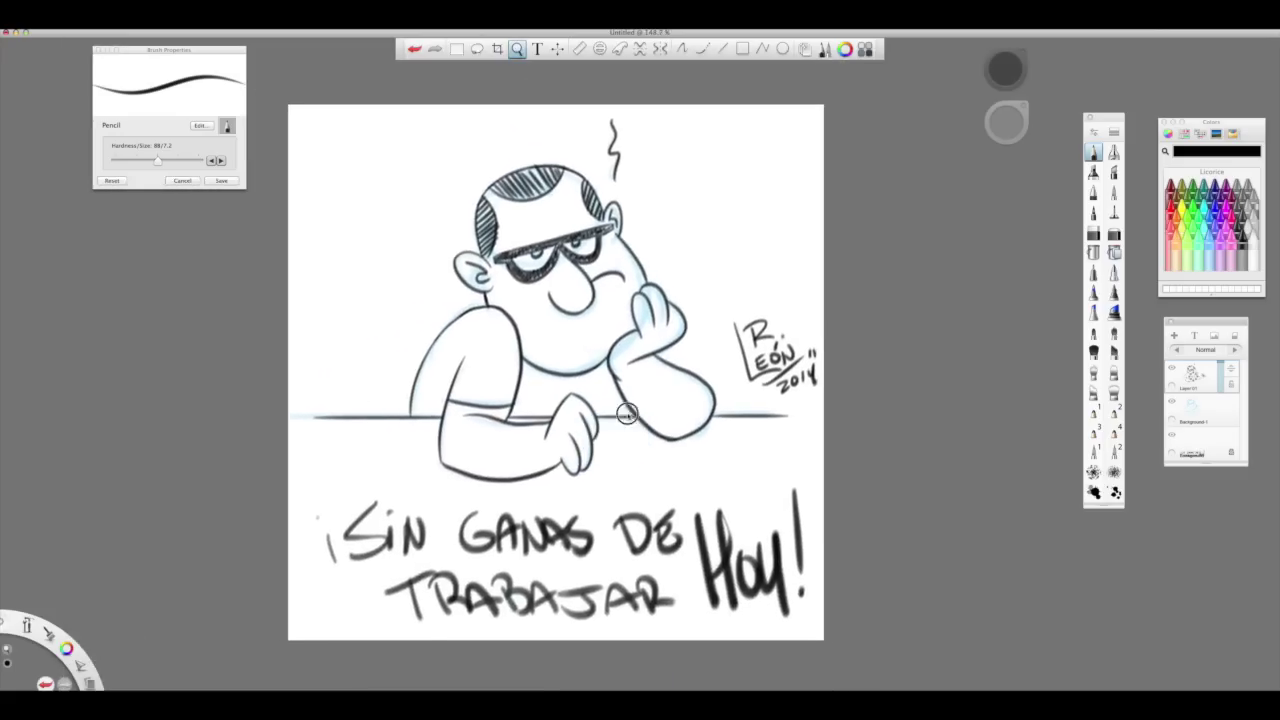